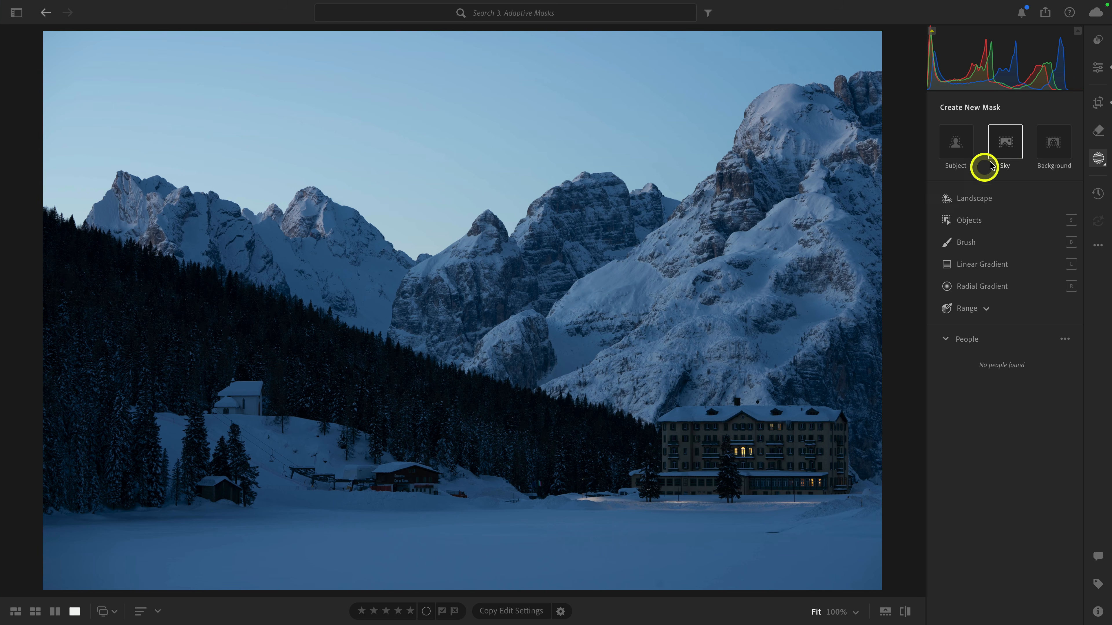
- Create a Sky mask for the mountain photo and delete that mask again
click(1004, 149)
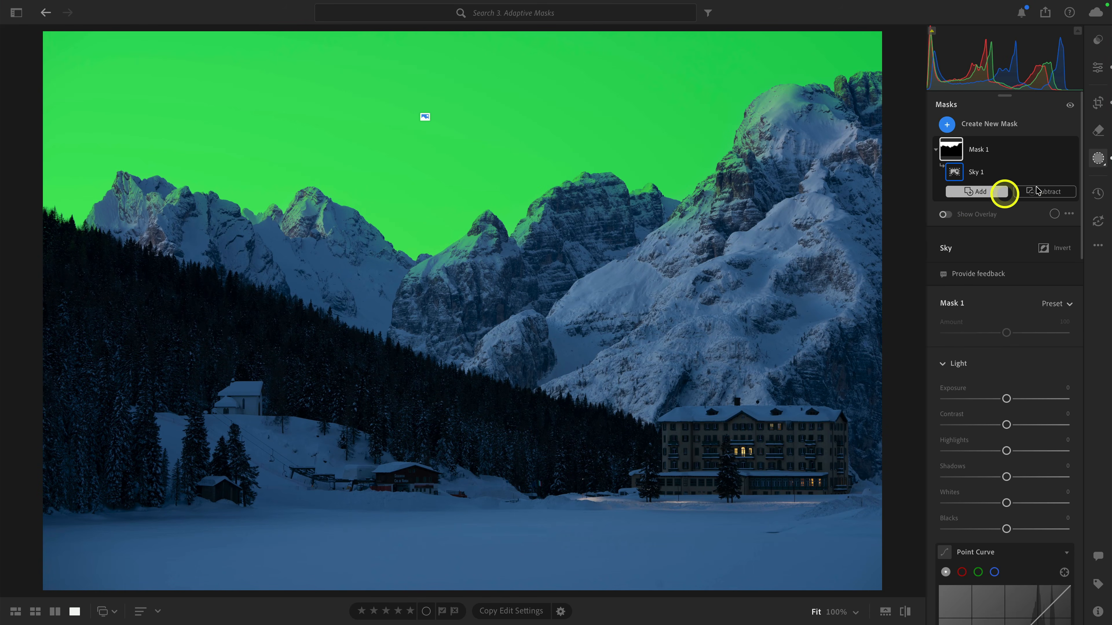
click(1056, 151)
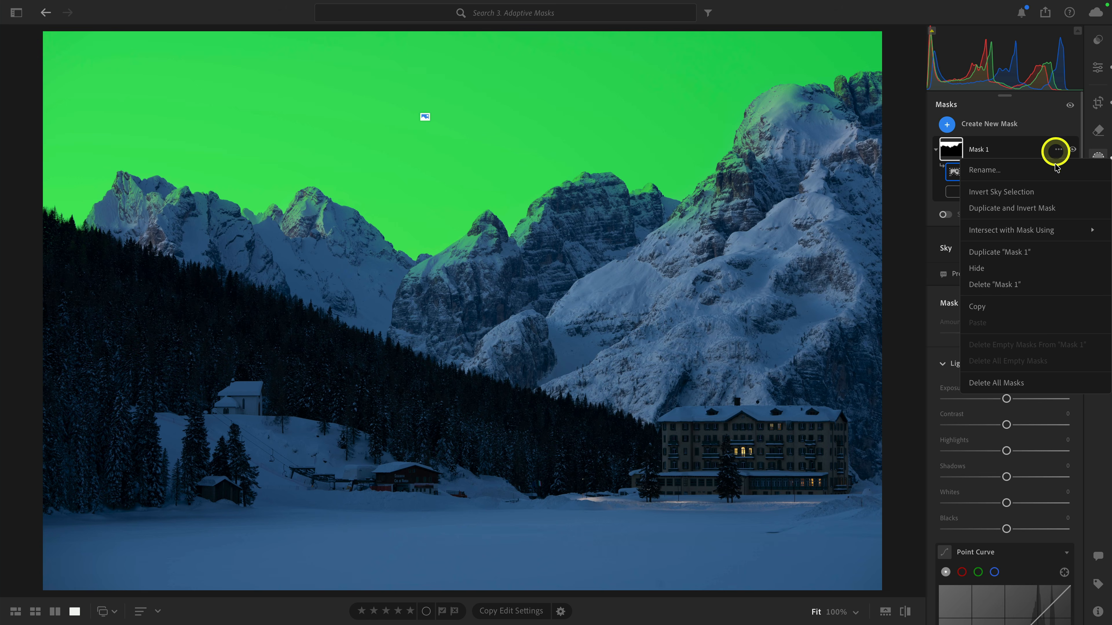
click(1026, 285)
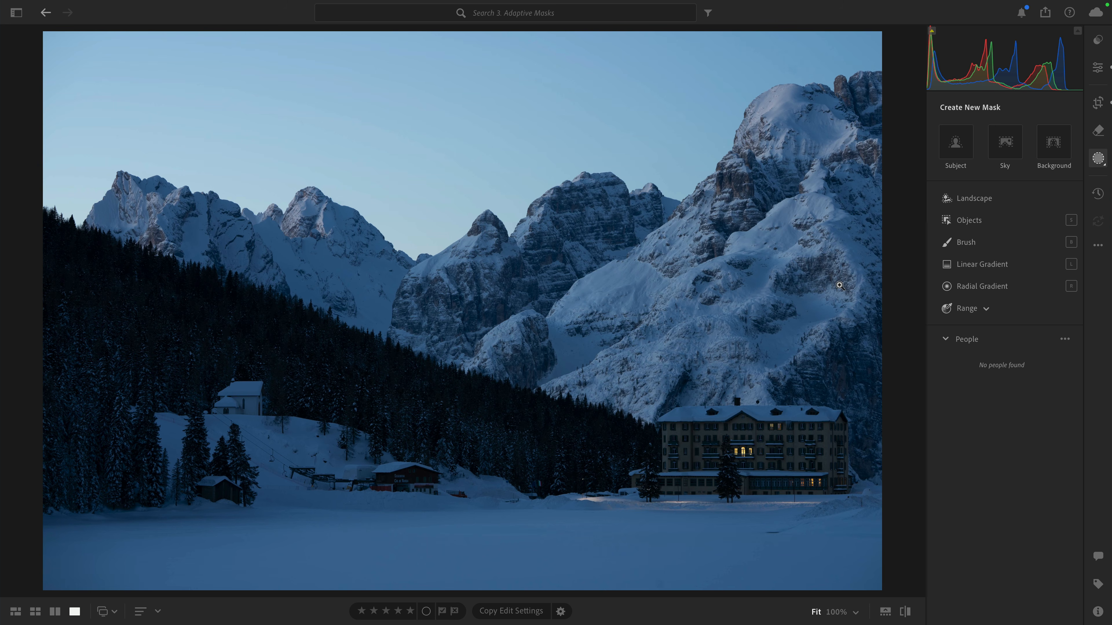
- Create four separate Landscape masks for the sky, architecture, vegetation and snow
click(944, 203)
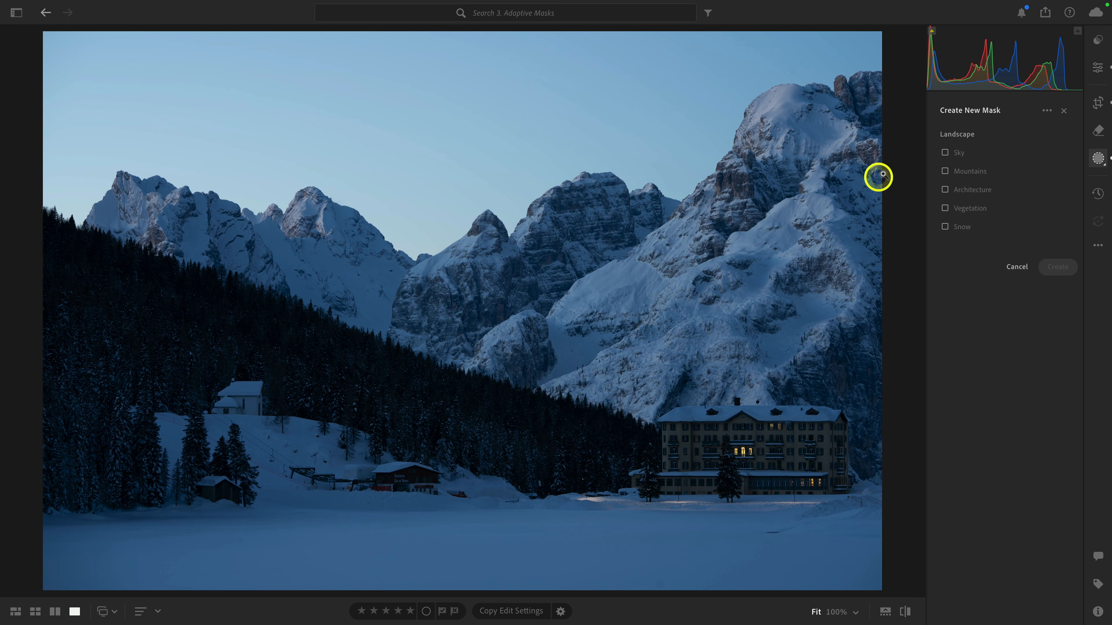
click(944, 152)
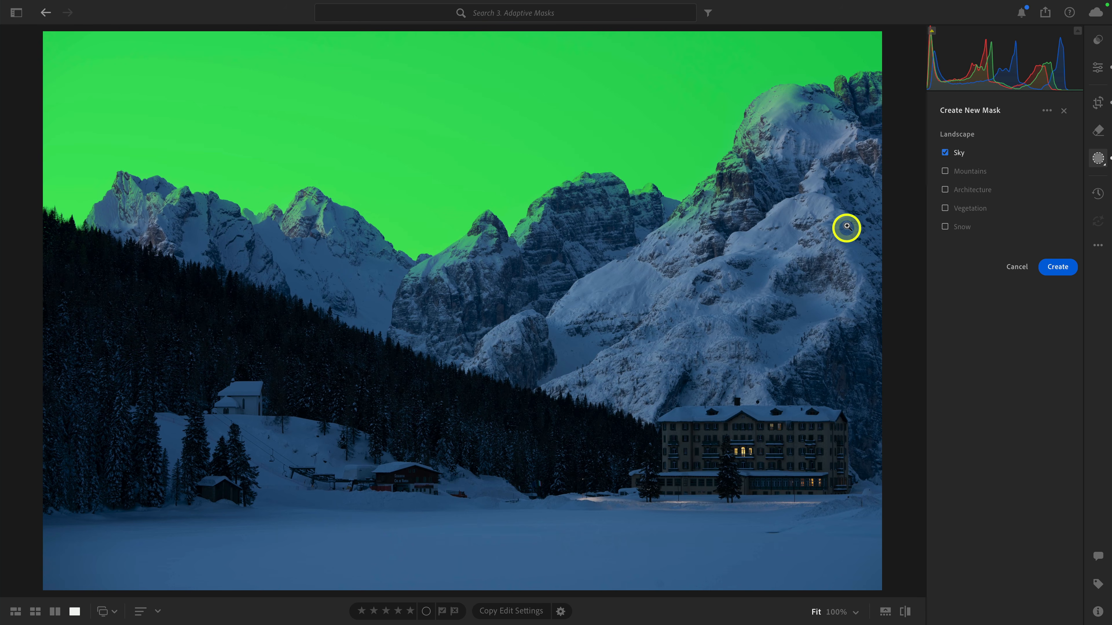
click(945, 190)
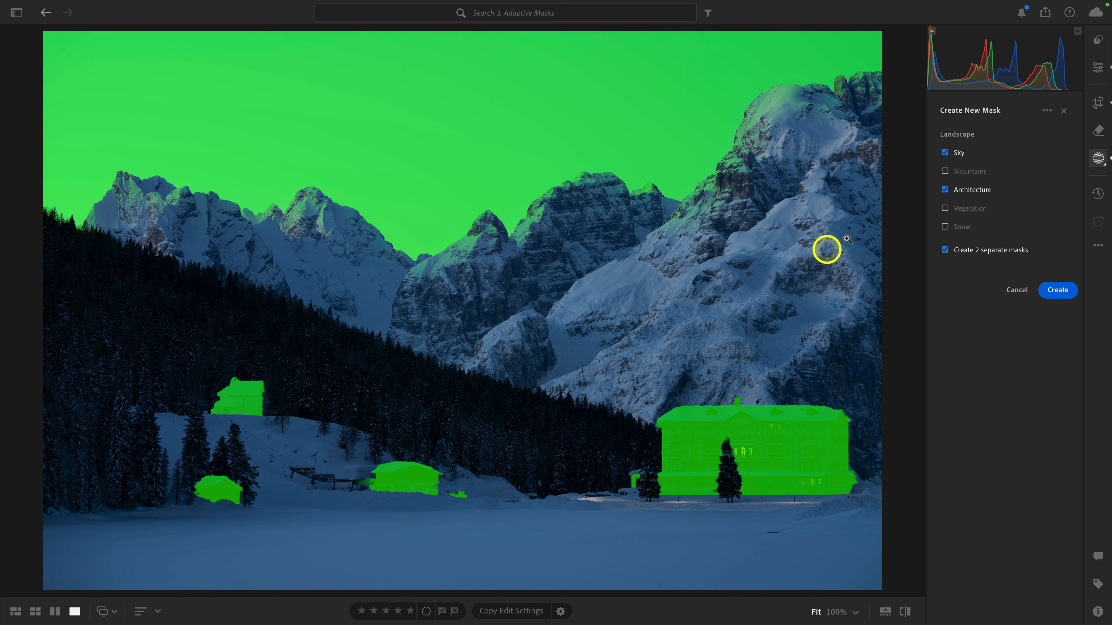
click(945, 209)
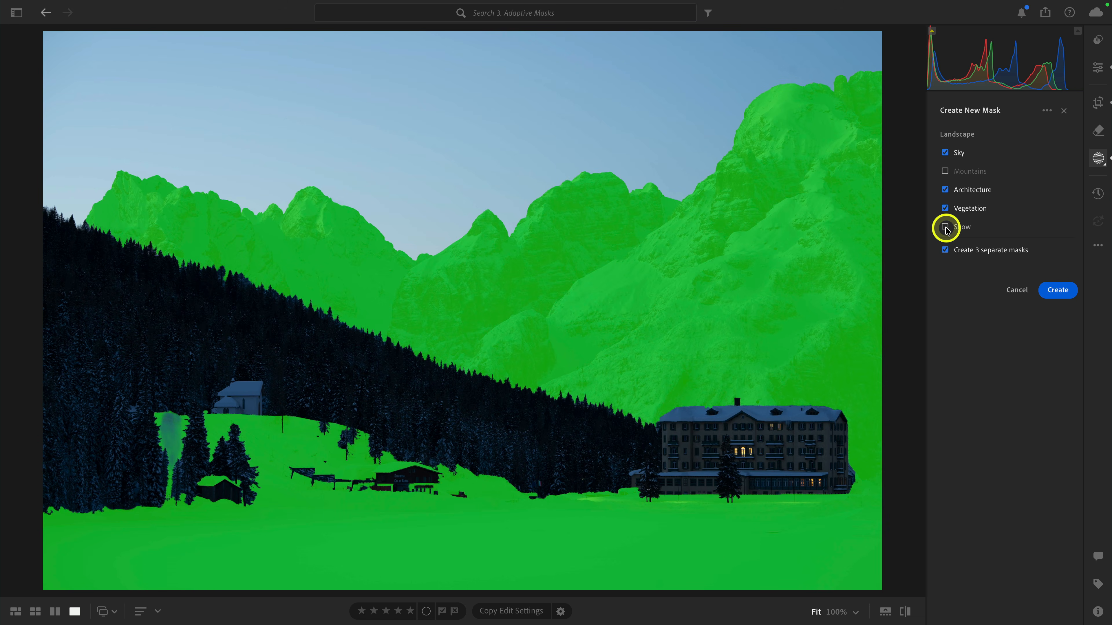
click(945, 227)
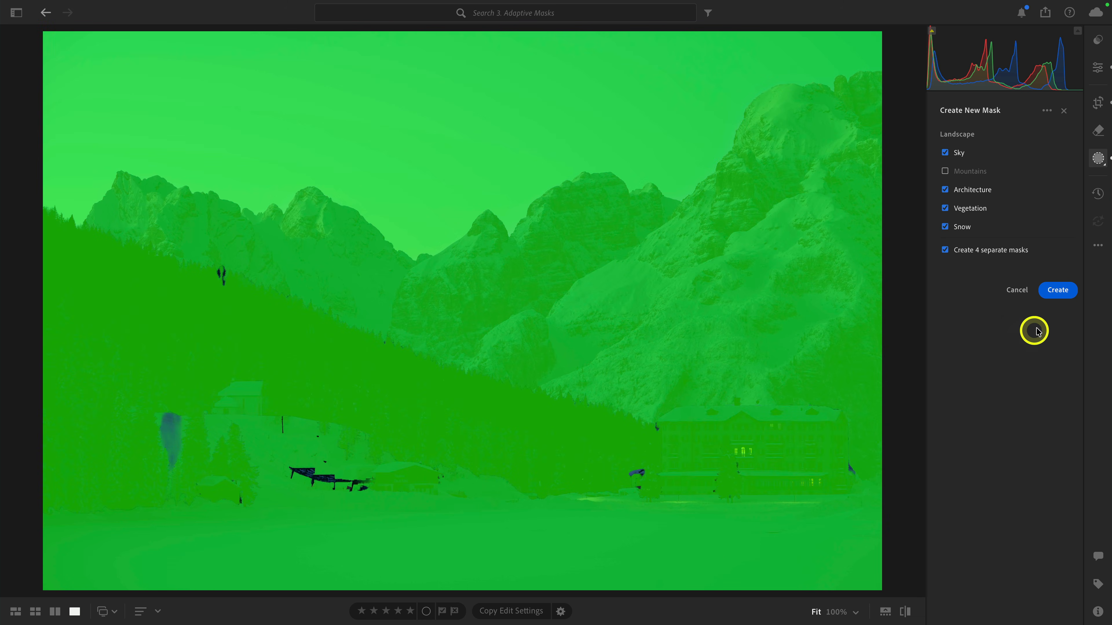
click(1055, 291)
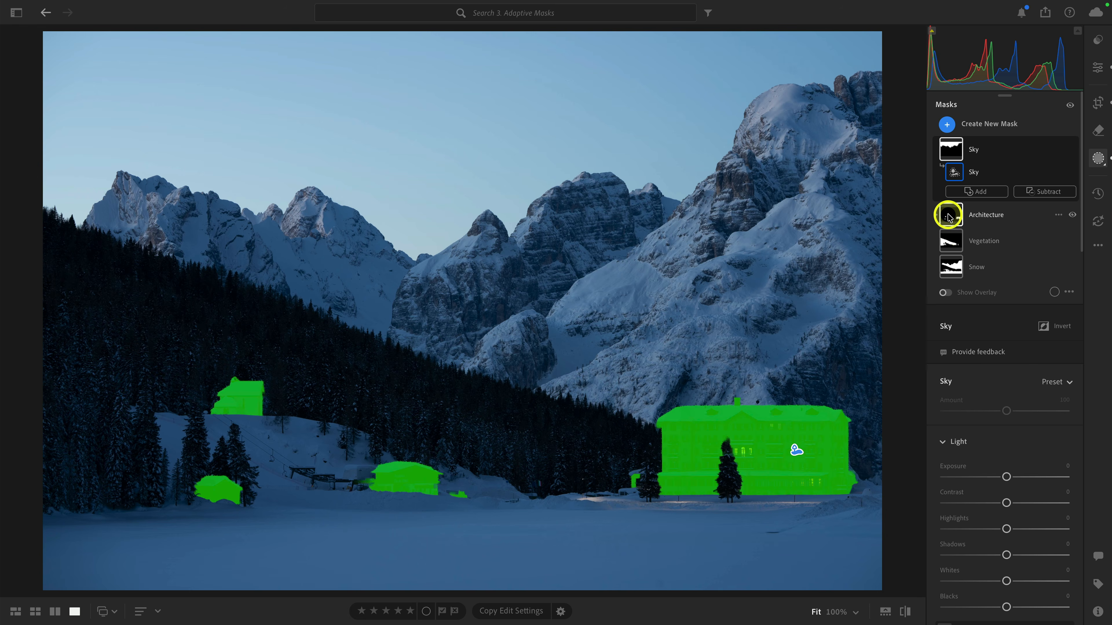
- Set the Snow mask's exposure to +0.36 and warm its color temperature slightly
click(950, 268)
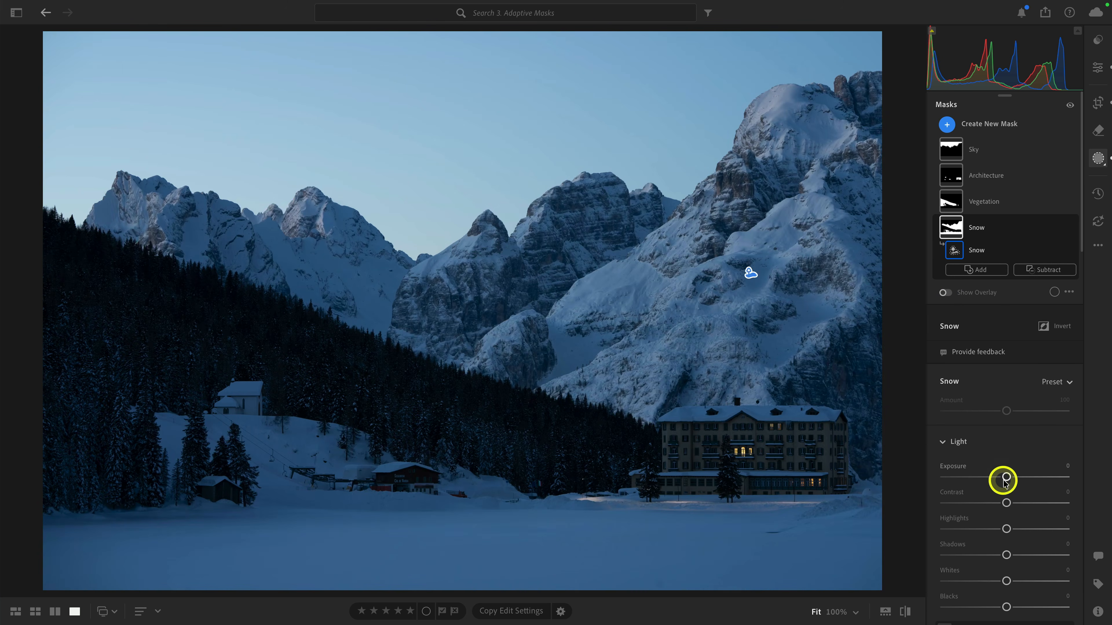
drag(1006, 478, 1011, 478)
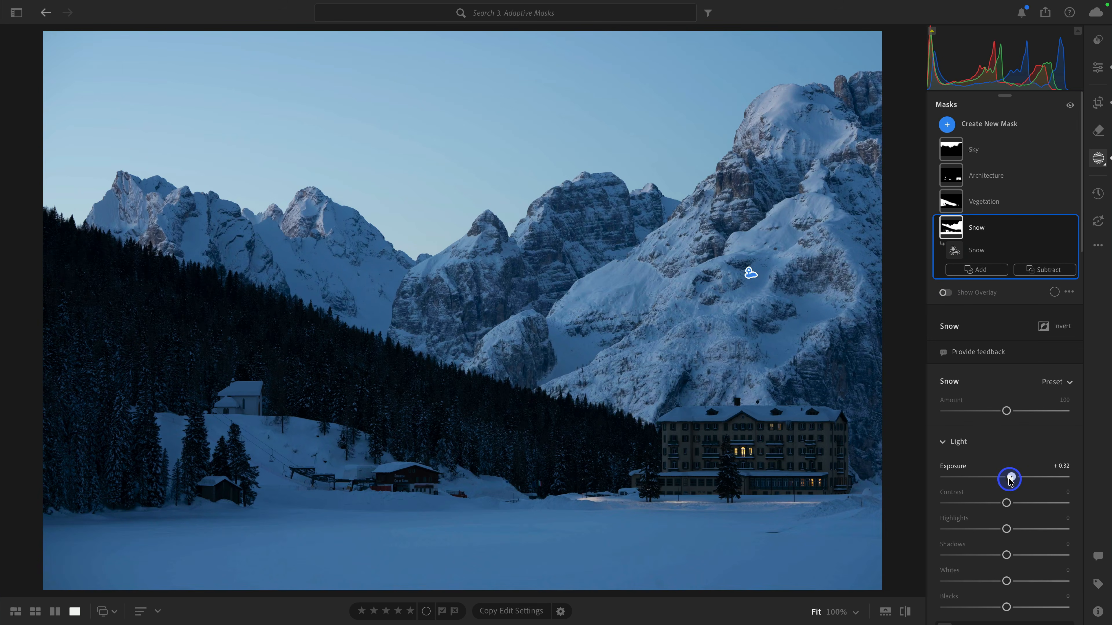
scroll(1009, 482, down, 1)
scroll(1009, 482, down, 10)
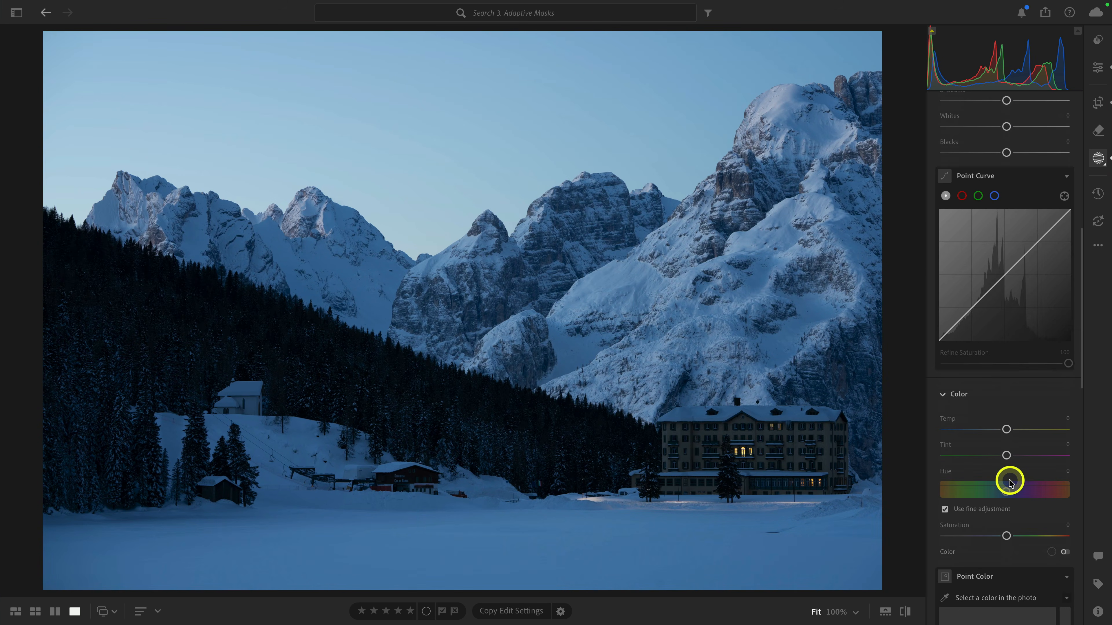
drag(1006, 422, 1016, 422)
- Set the Architecture mask's exposure to +0.36 and its texture to +18
scroll(1016, 422, up, 12)
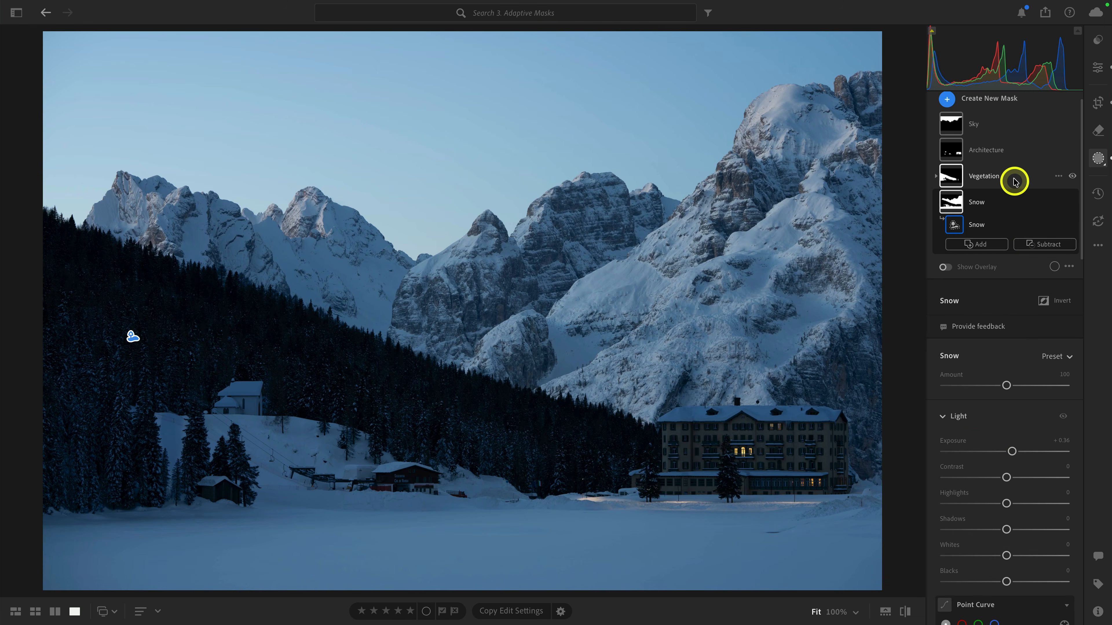
click(1012, 153)
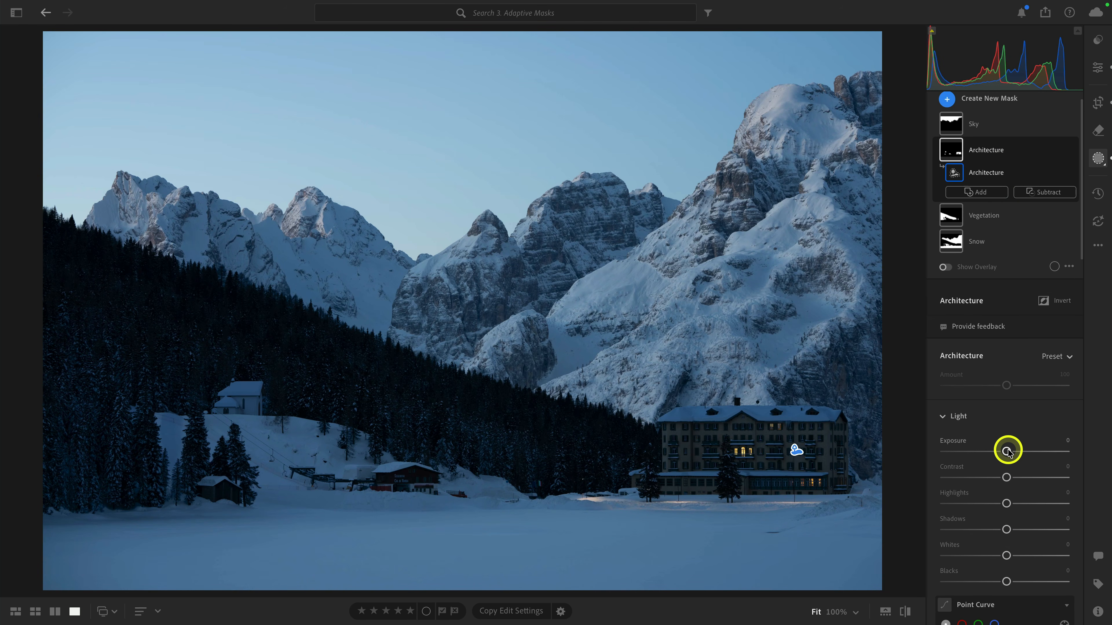
drag(1007, 451, 1014, 452)
scroll(1014, 452, down, 15)
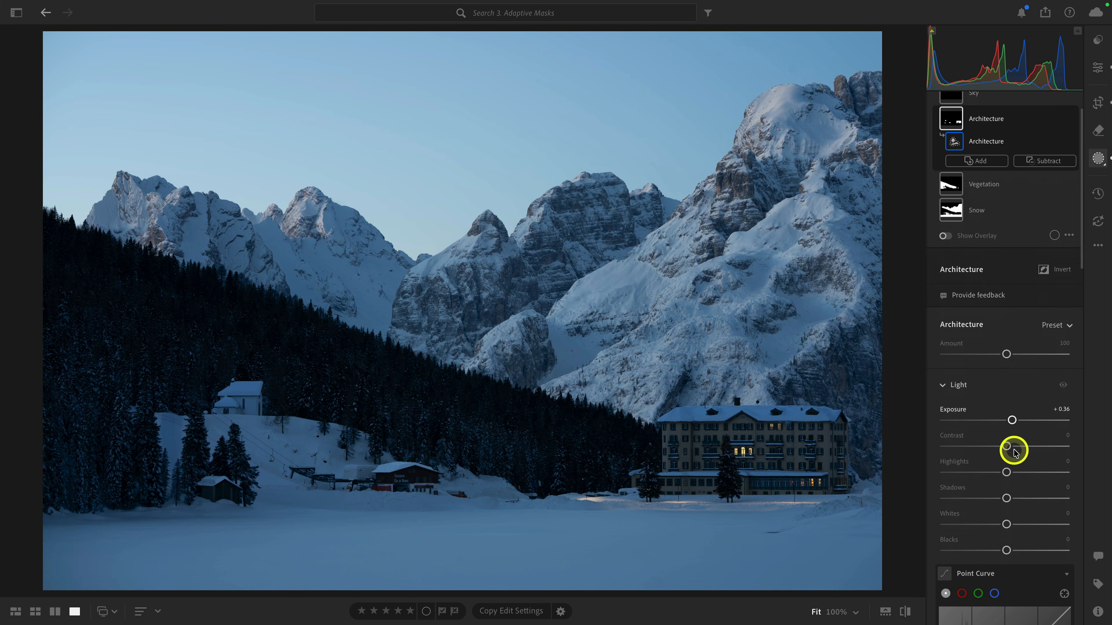
scroll(1013, 451, down, 5)
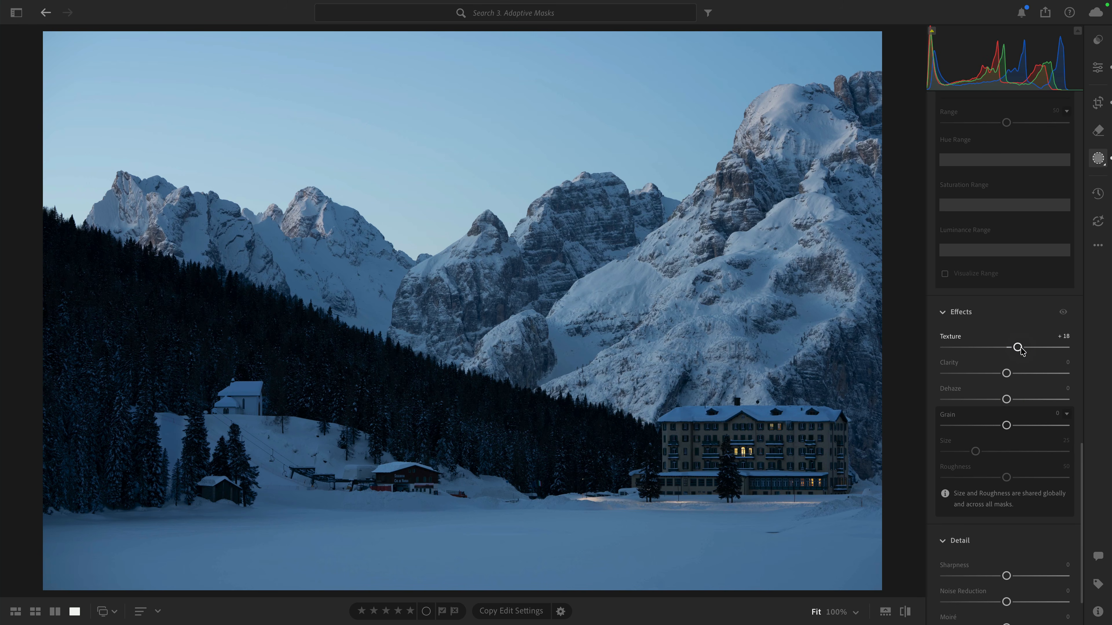
- Set the Vegetation mask's exposure to +0.36, shadows to +17 and temperature to +22, and return to the general edit settings
scroll(1020, 349, up, 15)
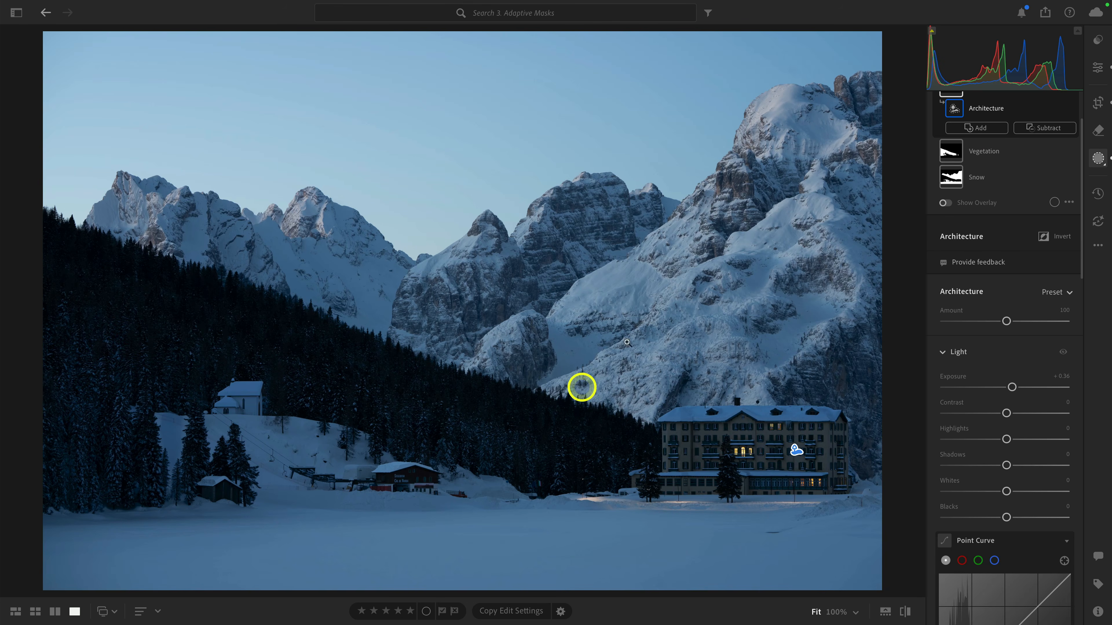
mouse_move(948, 156)
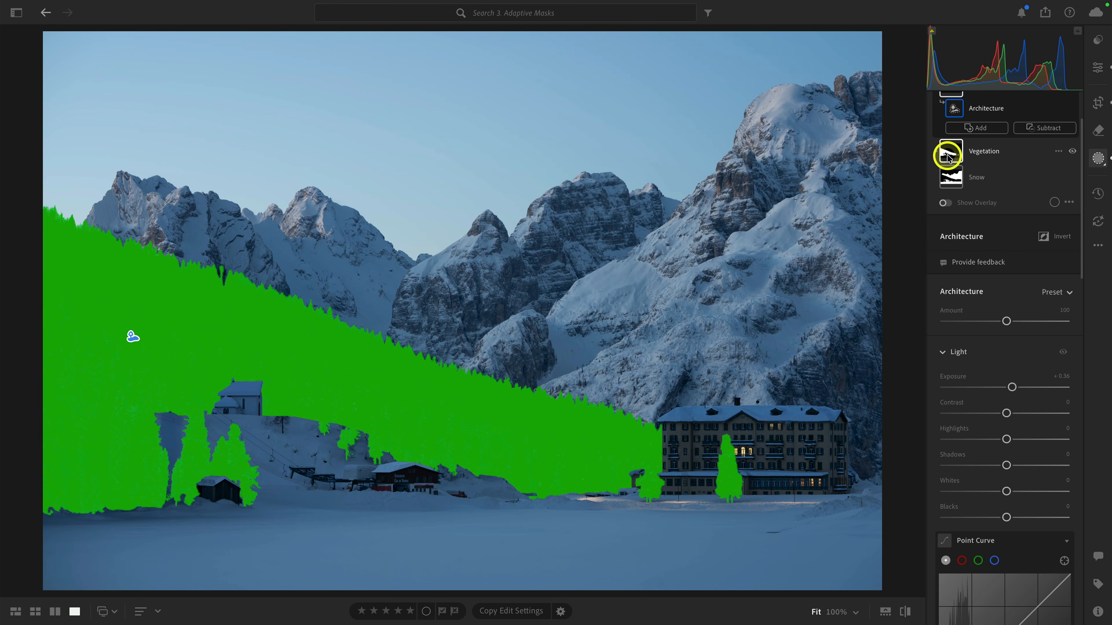
click(947, 156)
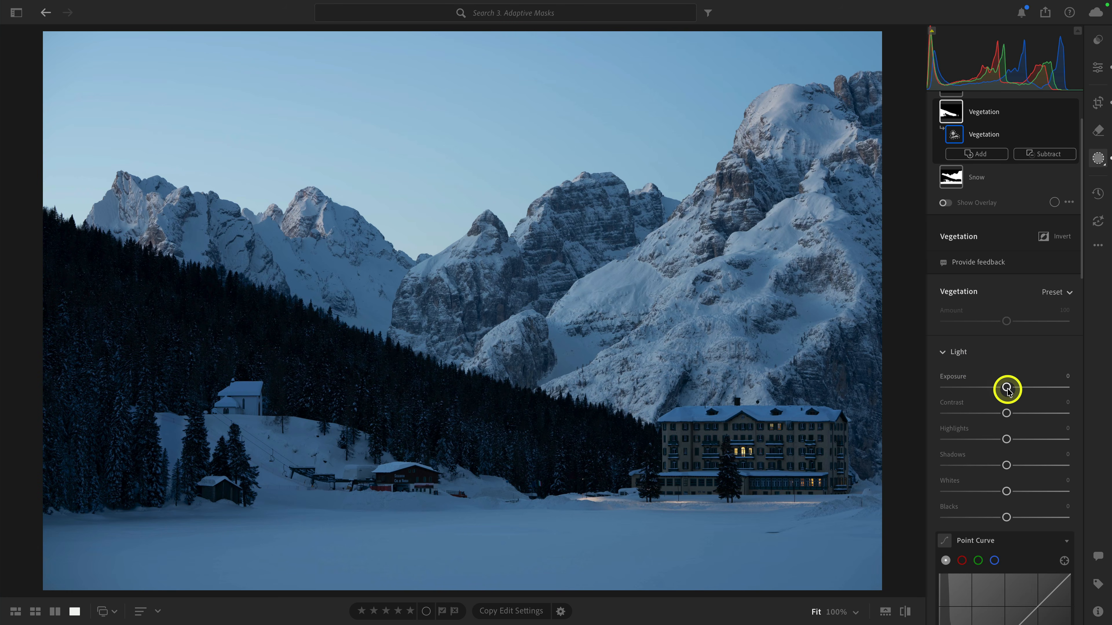
drag(1006, 388, 1011, 388)
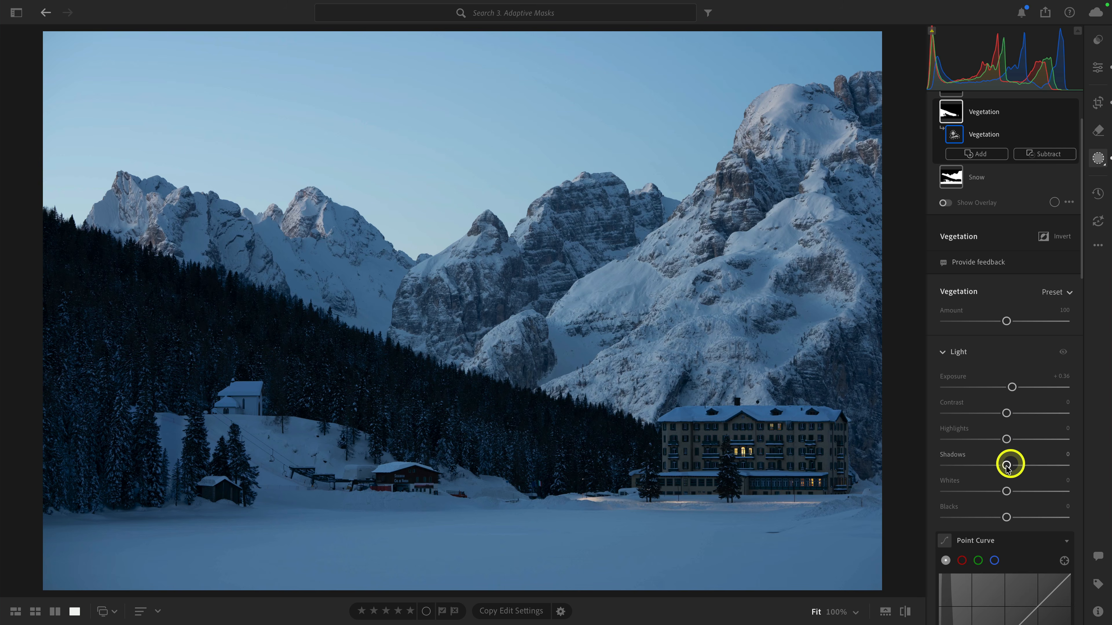
drag(1007, 465, 1016, 468)
scroll(1016, 468, down, 8)
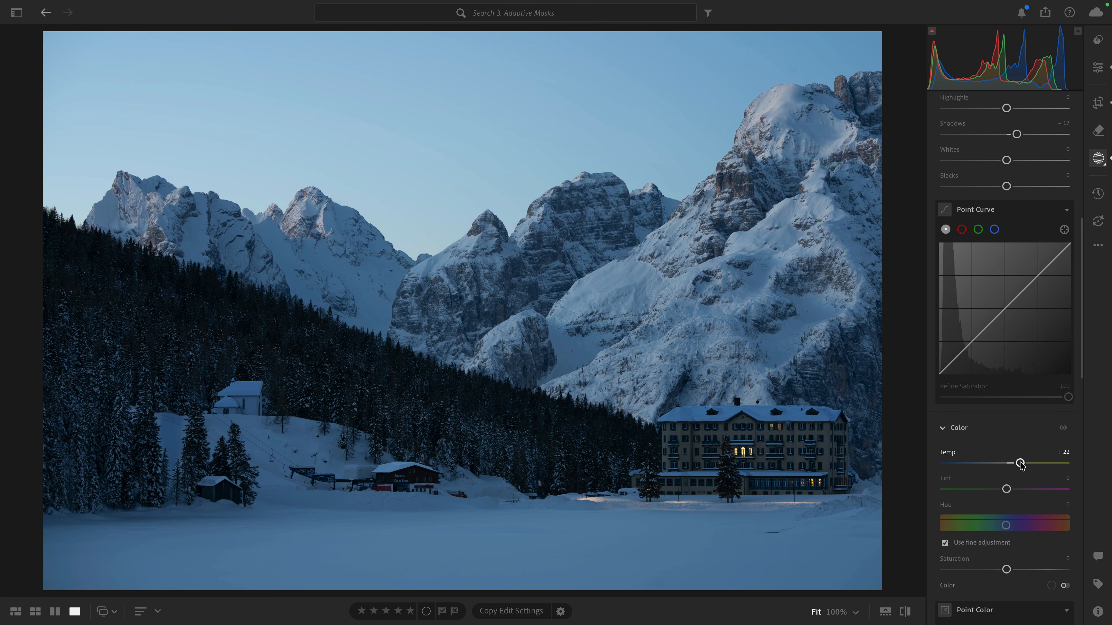
scroll(1020, 465, up, 10)
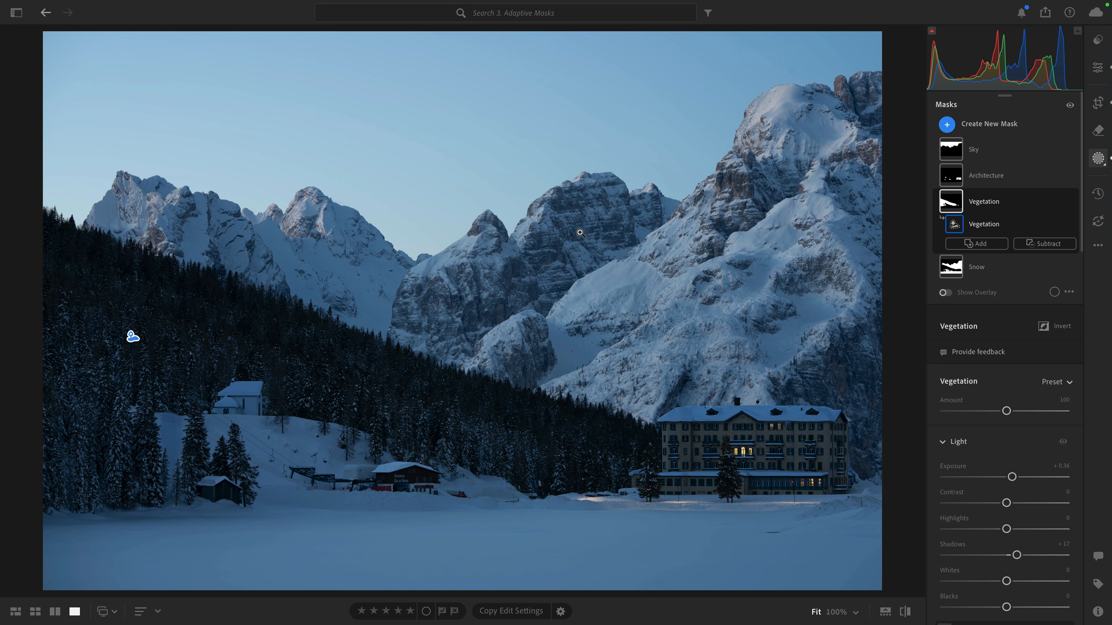
key(e)
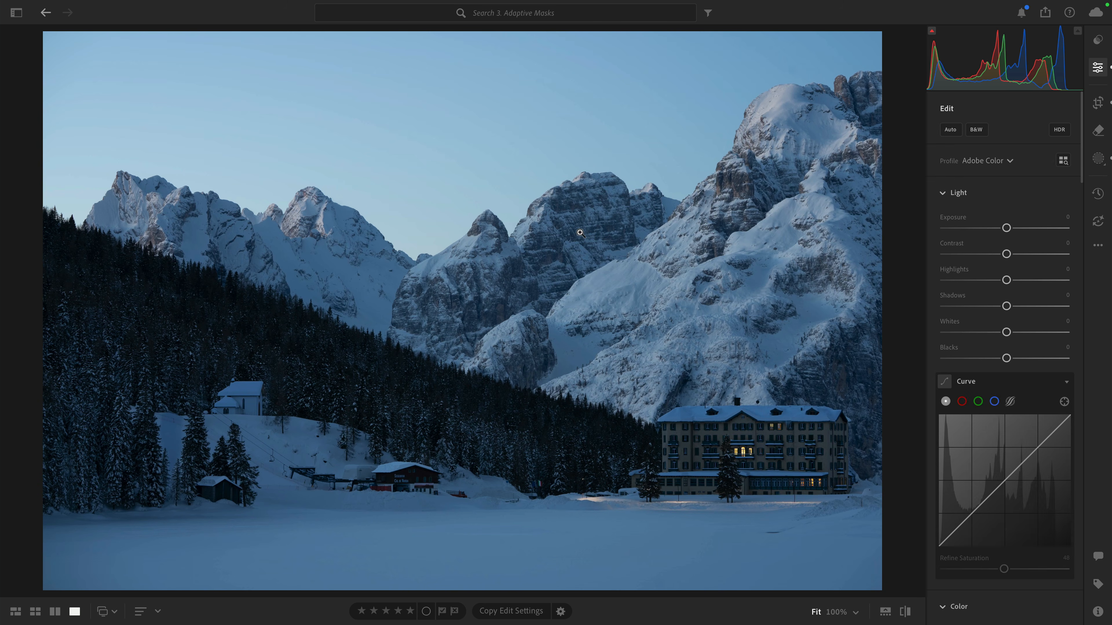
- Go to the photo of the wading bird and create a Subject mask for the bird
key(Right)
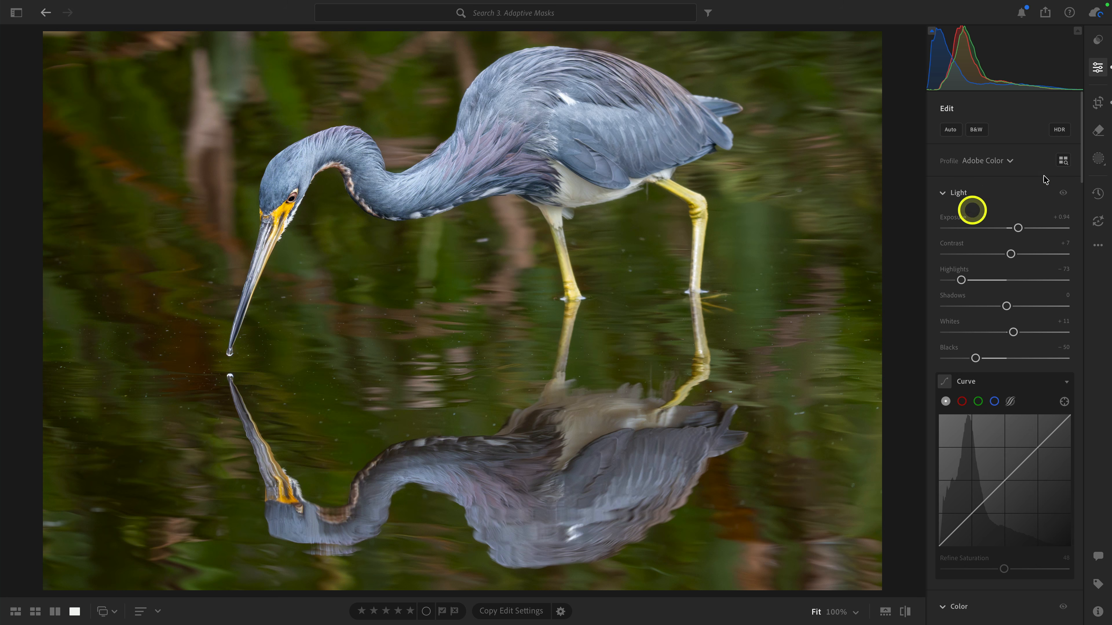
click(1099, 160)
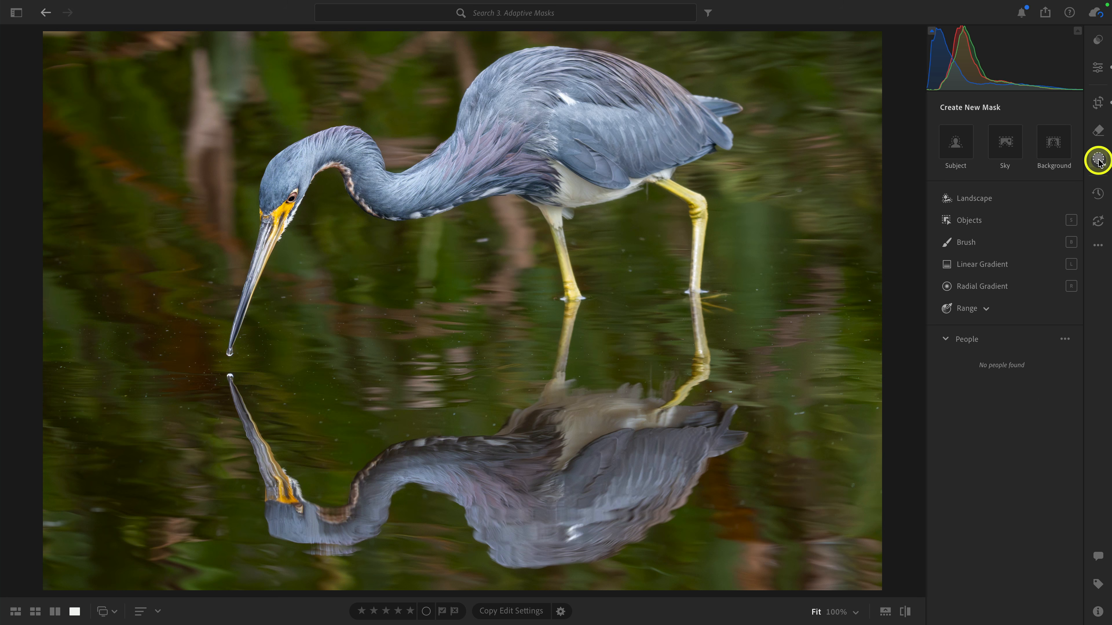
click(968, 153)
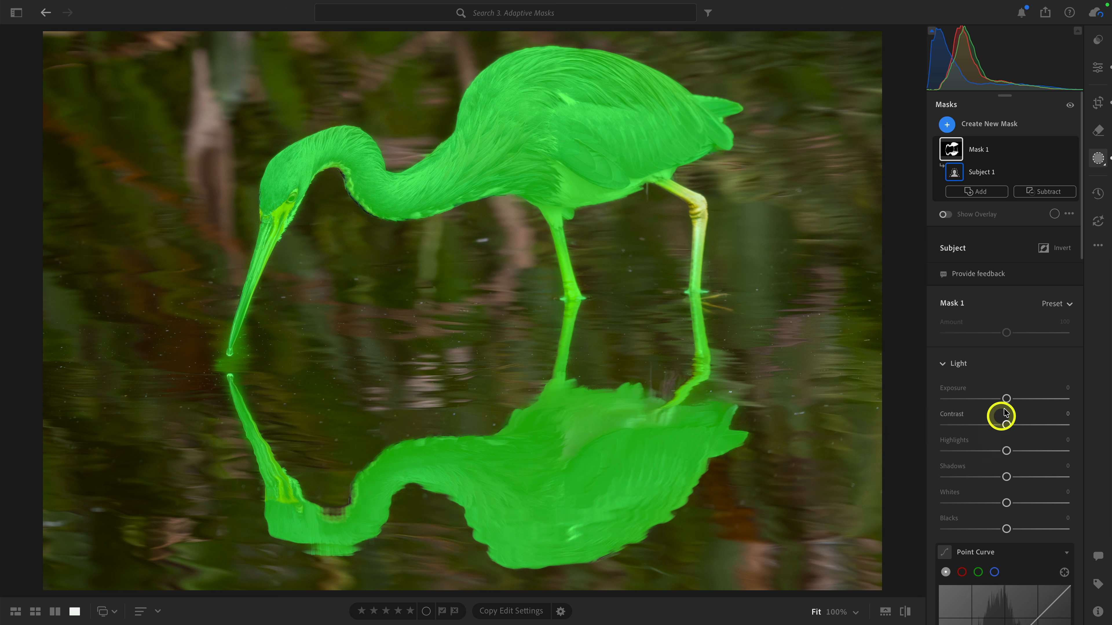
- Set the bird mask's exposure to +0.24, texture to +16 and clarity to +4, and toggle the mask's visibility to compare
drag(1006, 398, 1009, 401)
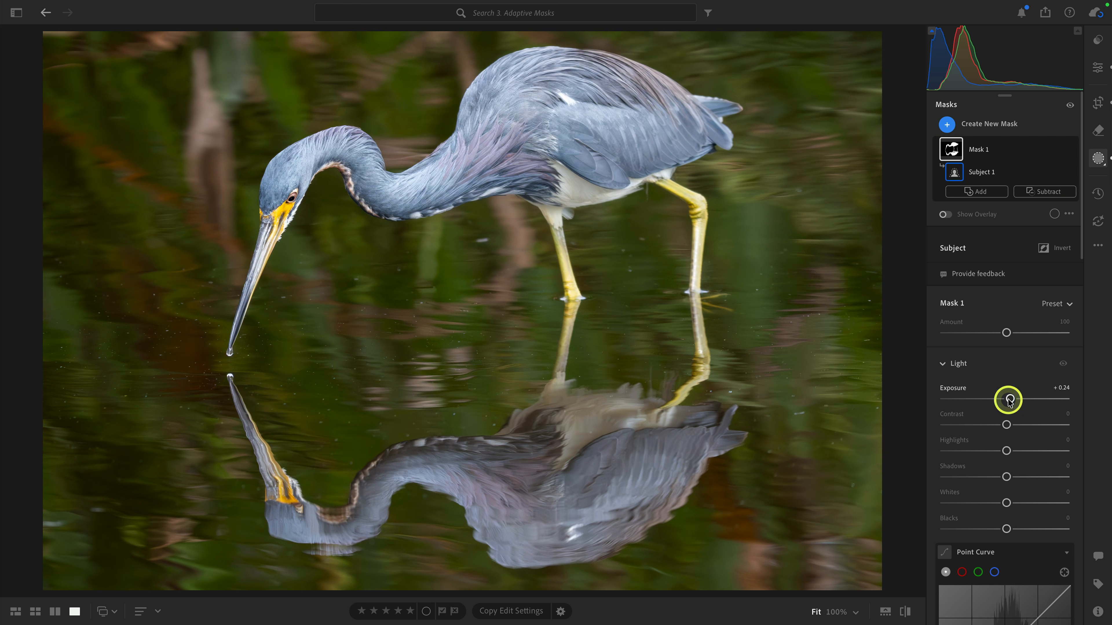
scroll(1009, 401, down, 15)
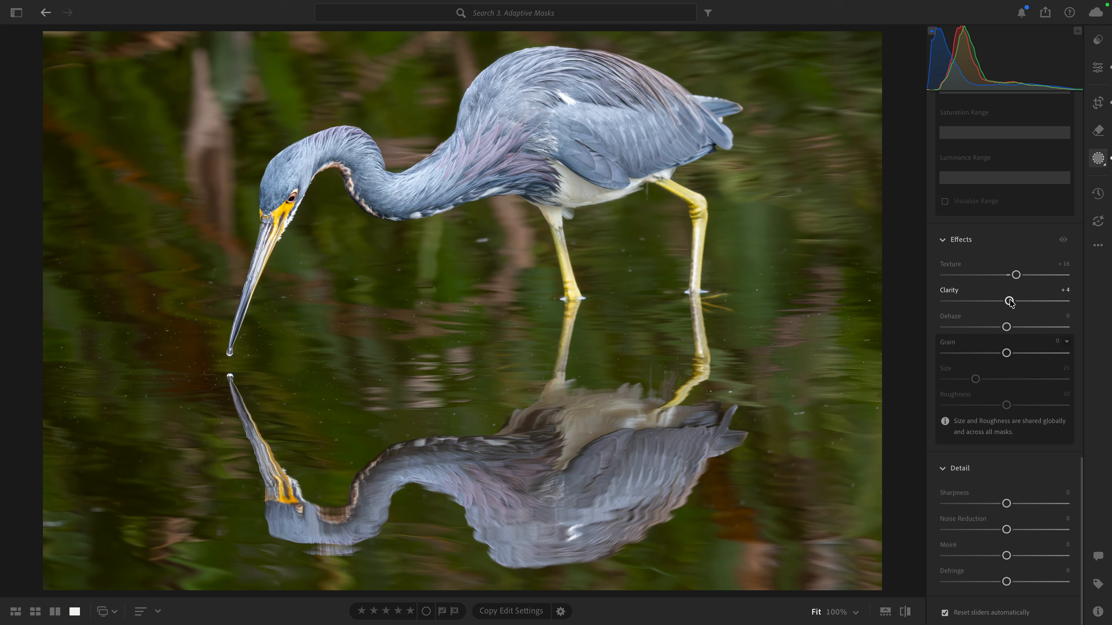
scroll(1009, 303, up, 15)
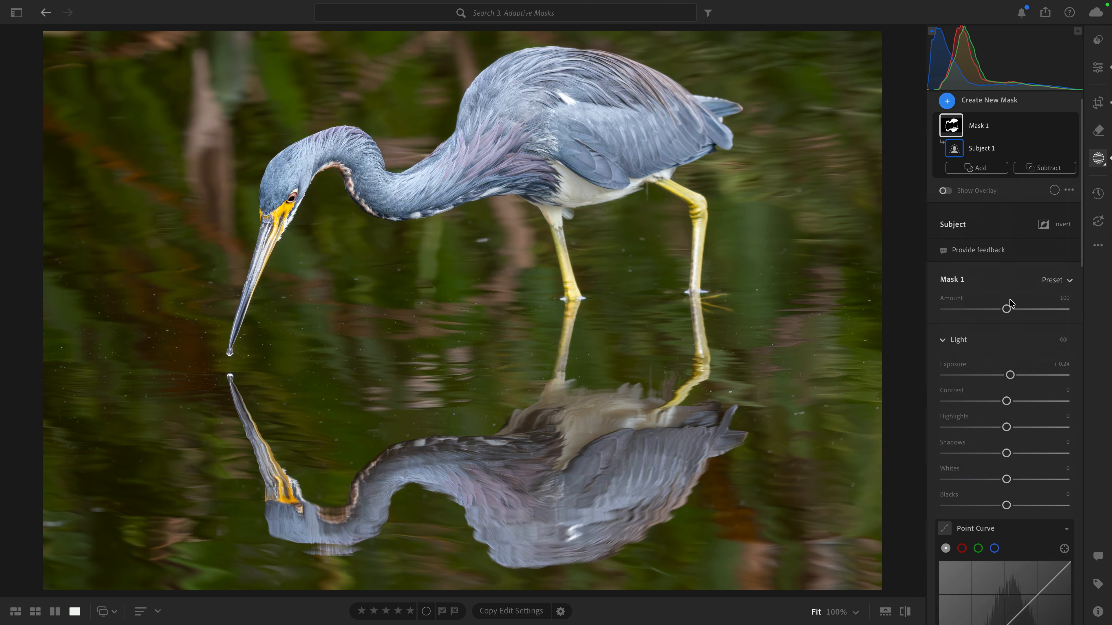
click(1071, 151)
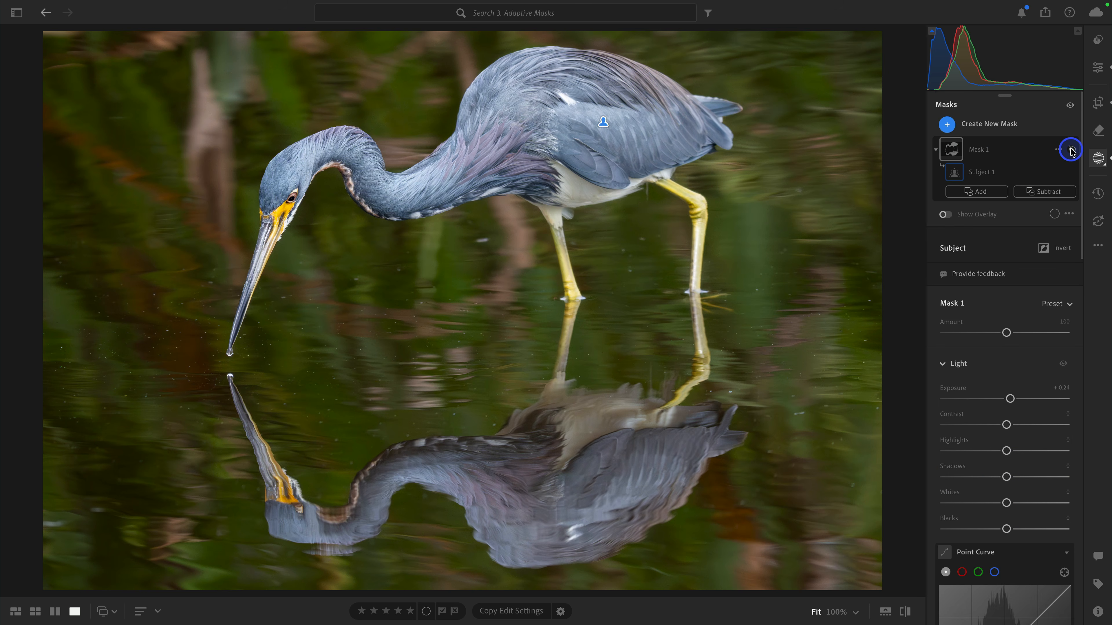
click(1071, 150)
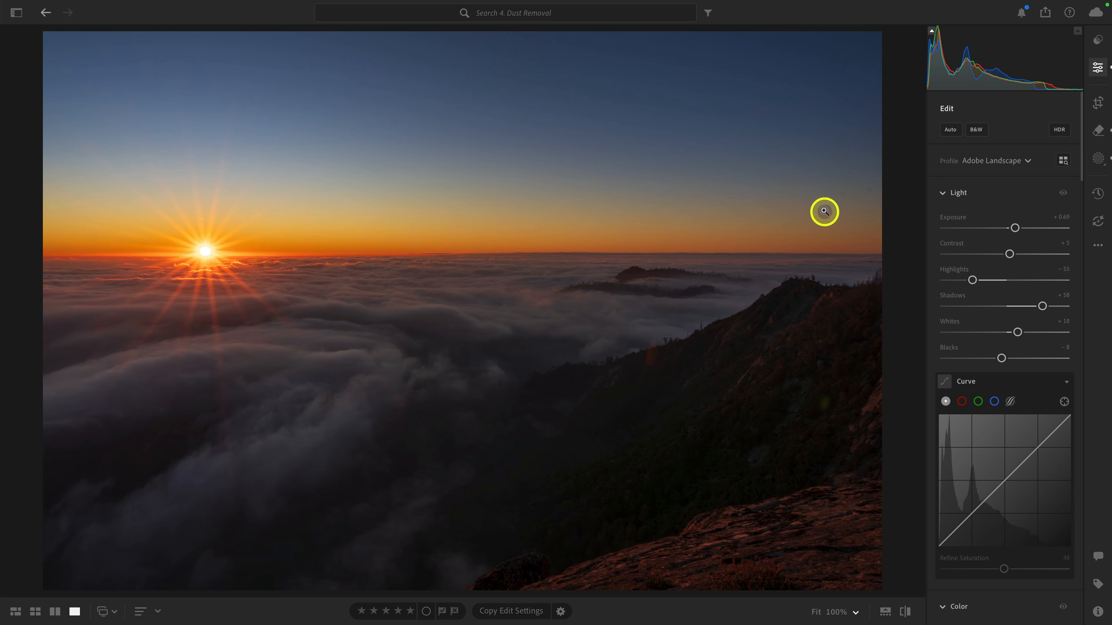
- Check the sunset sky up close for dust spots and apply automatic Dust removal, using spot visualization to verify it
click(824, 211)
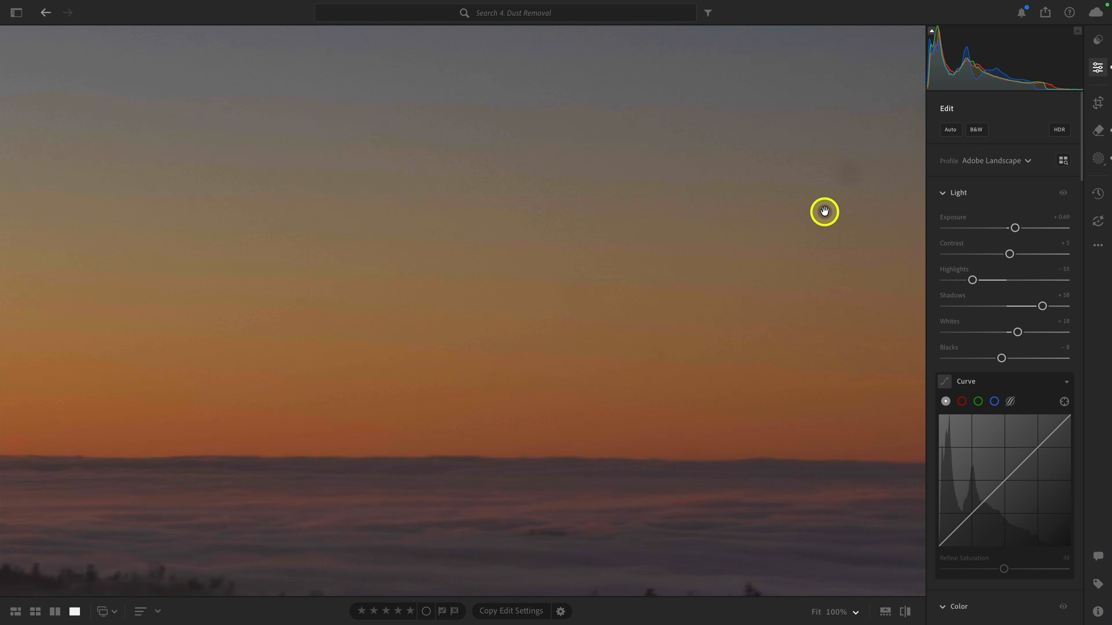
click(402, 266)
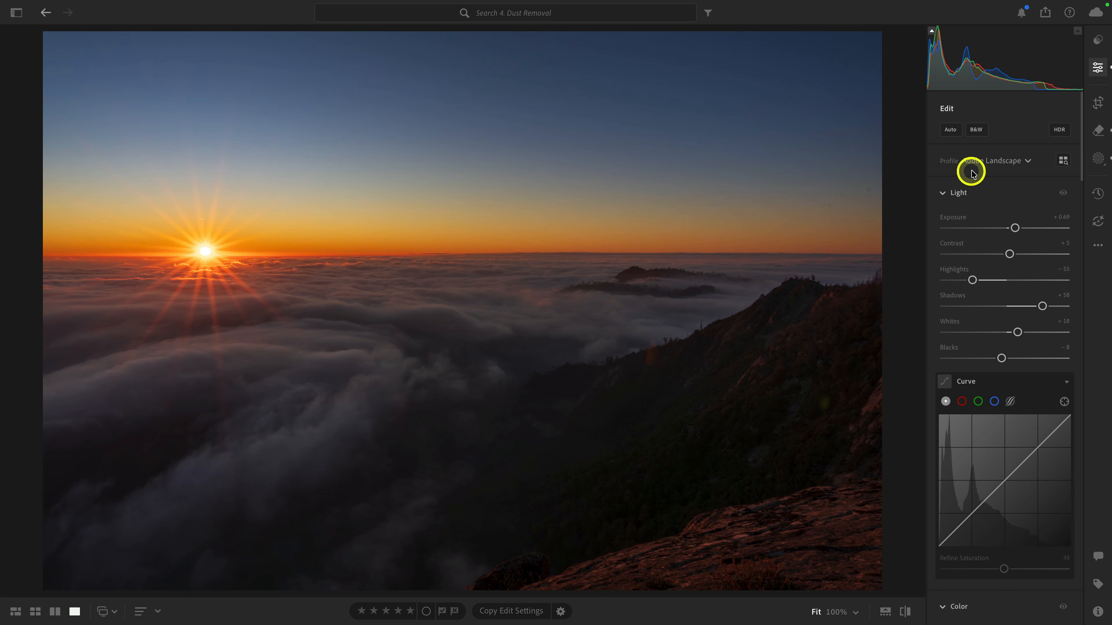
click(1098, 131)
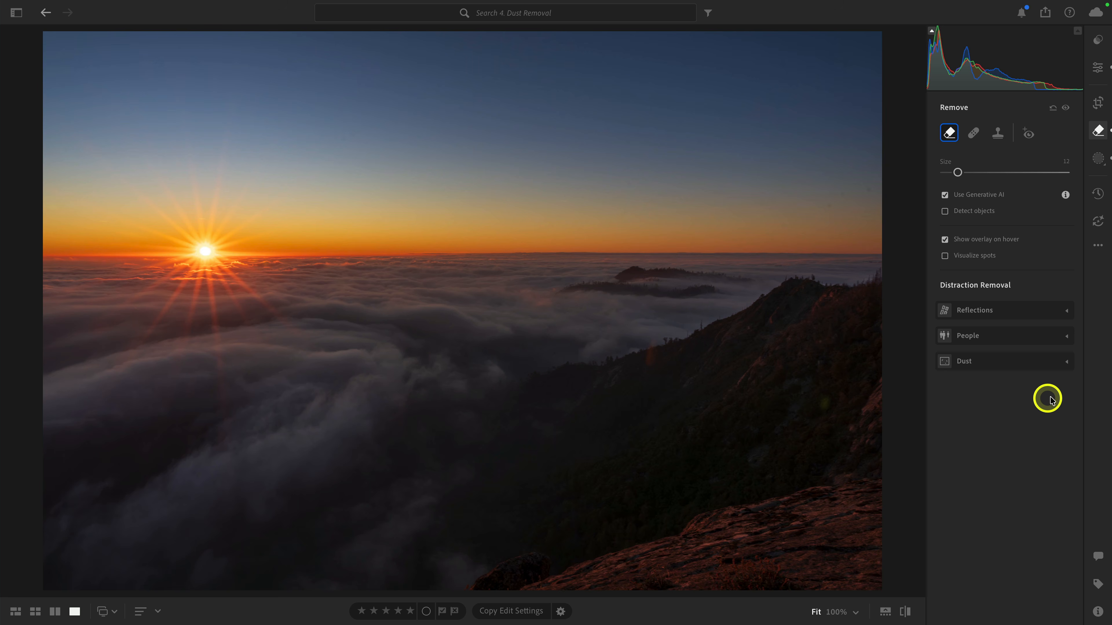
click(1067, 361)
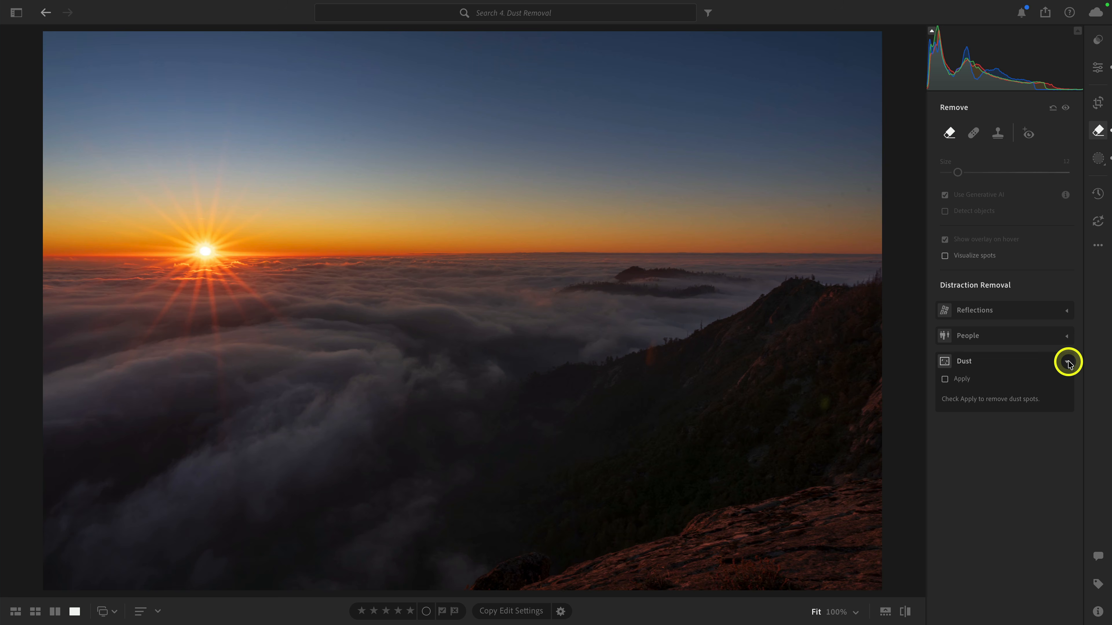
click(962, 379)
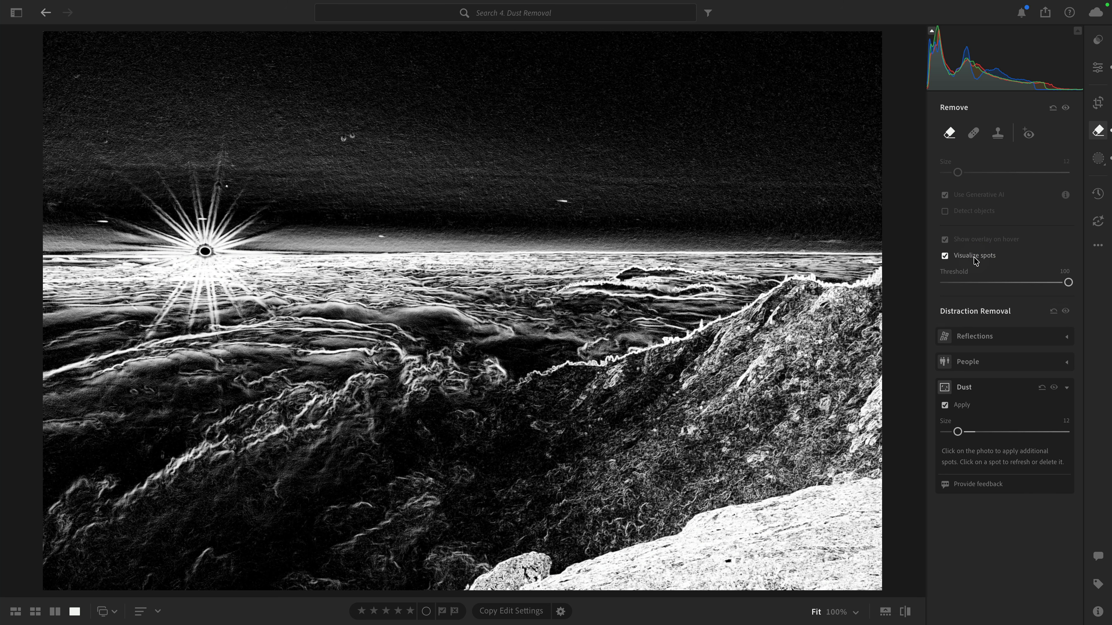
click(953, 430)
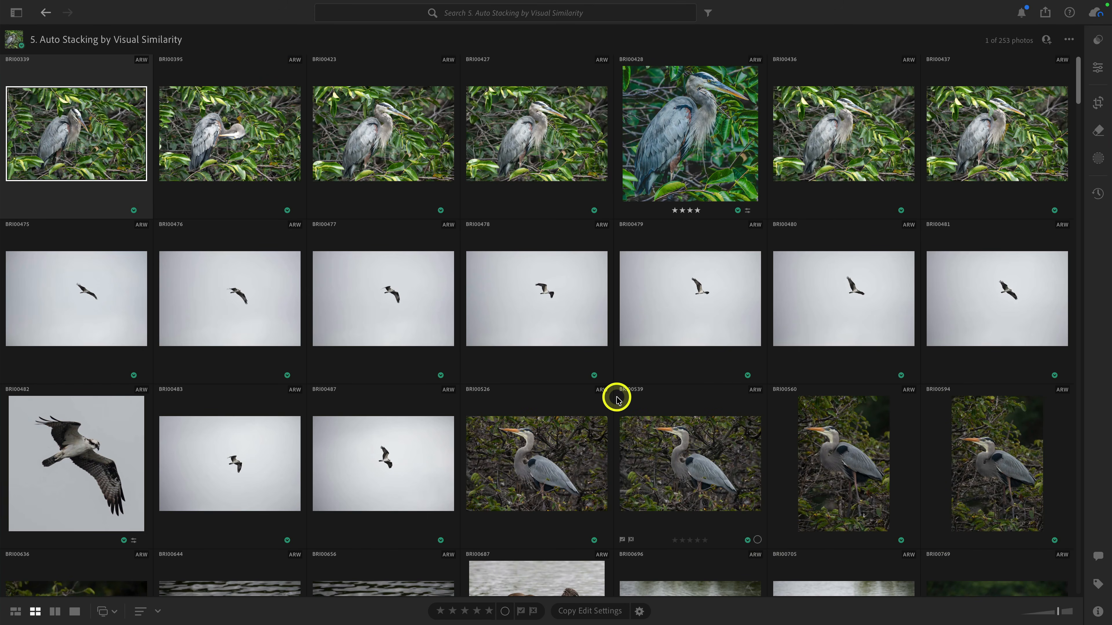
- Look through the bird and wildlife photos in the Auto Stacking by Visual Similarity album
scroll(617, 399, down, 15)
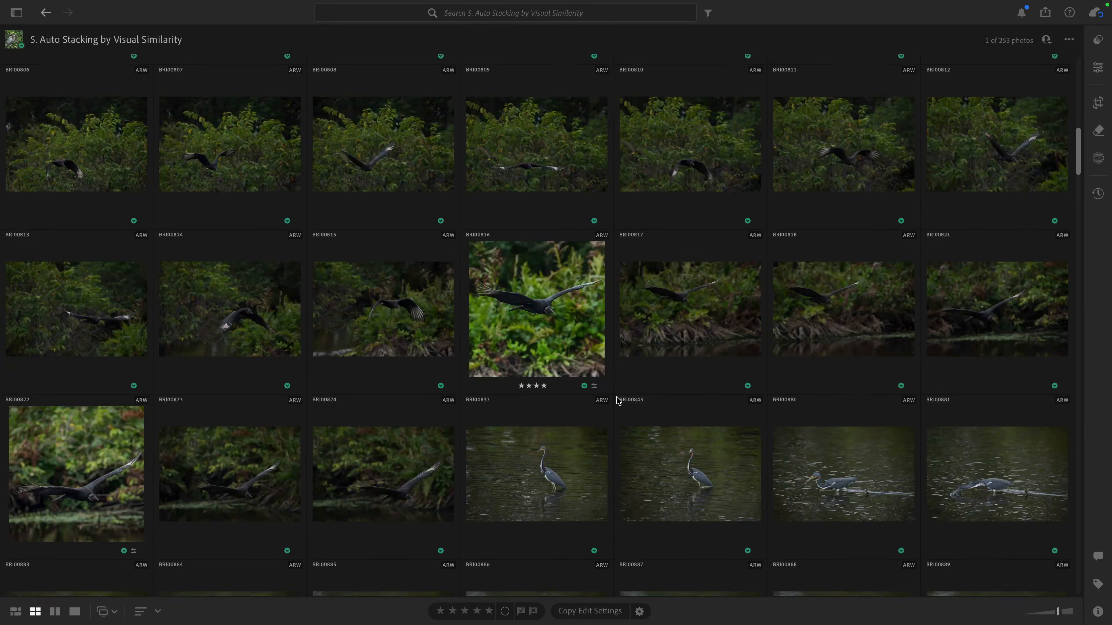
scroll(616, 399, down, 15)
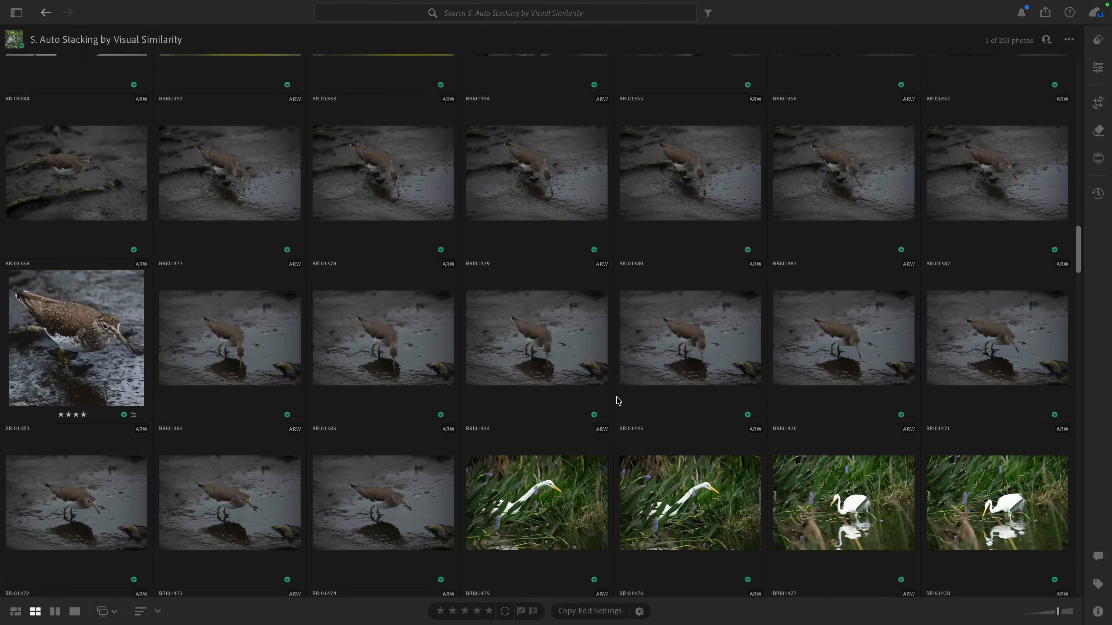
scroll(617, 399, down, 15)
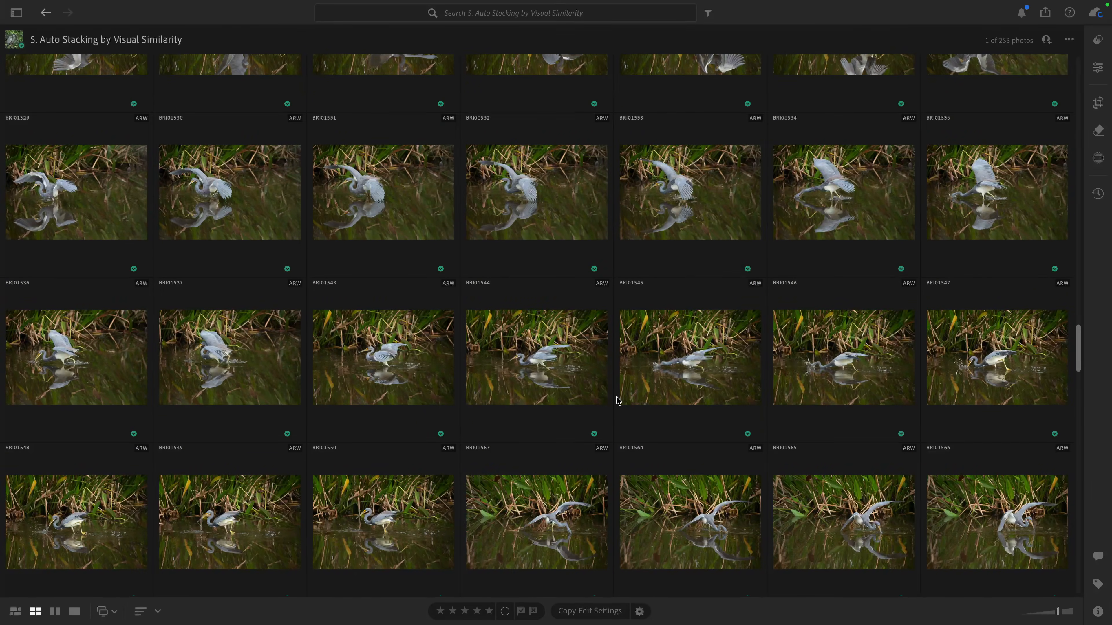
scroll(617, 399, up, 20)
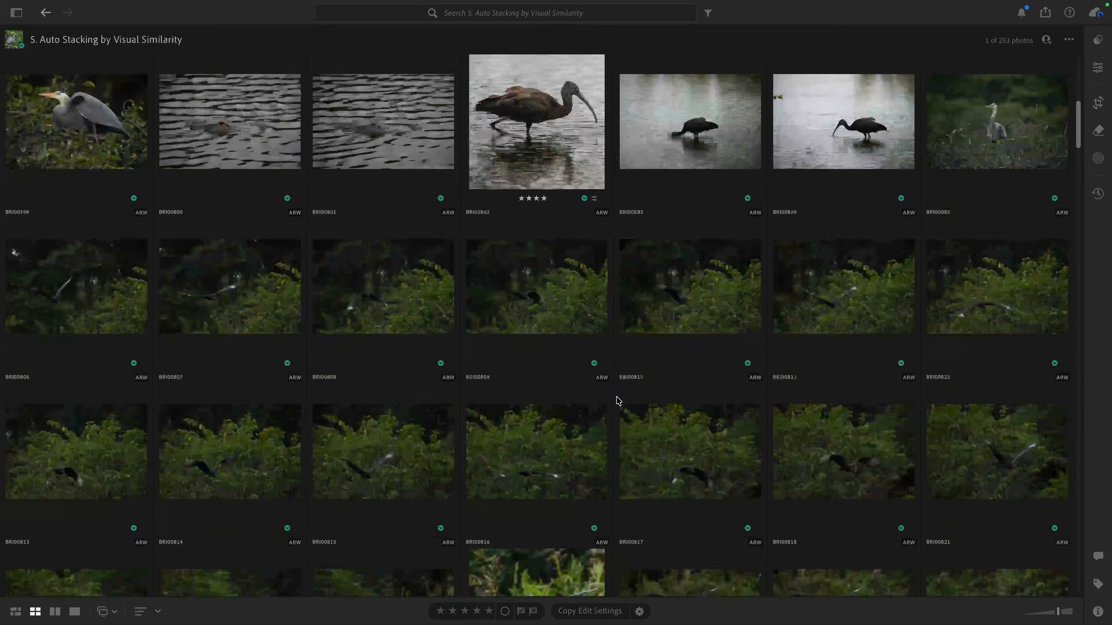
scroll(618, 400, up, 1)
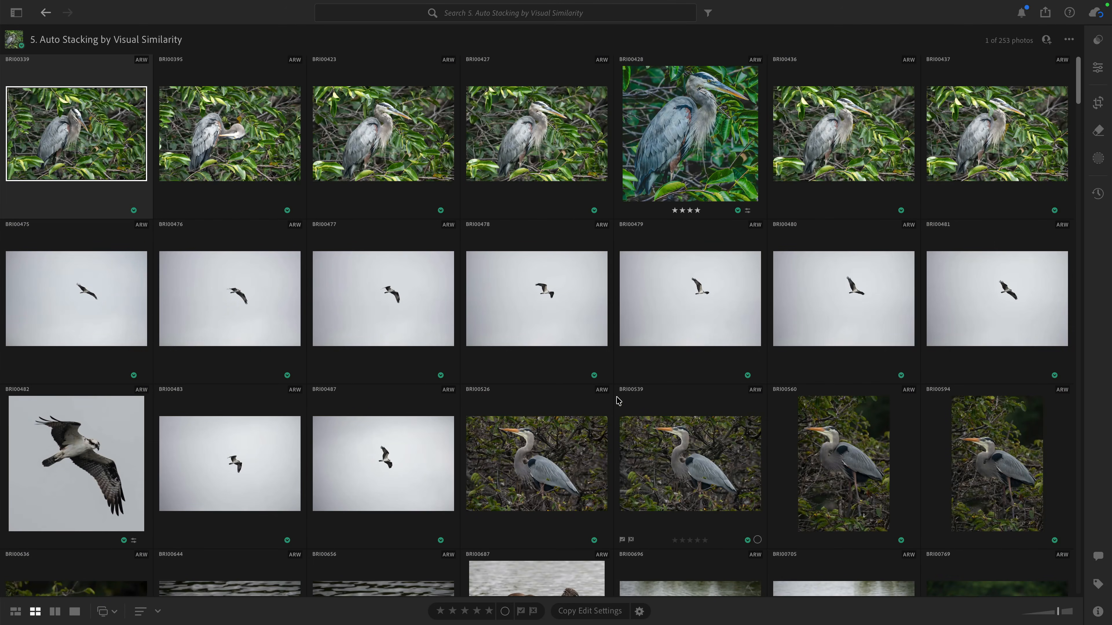
scroll(823, 183, down, 10)
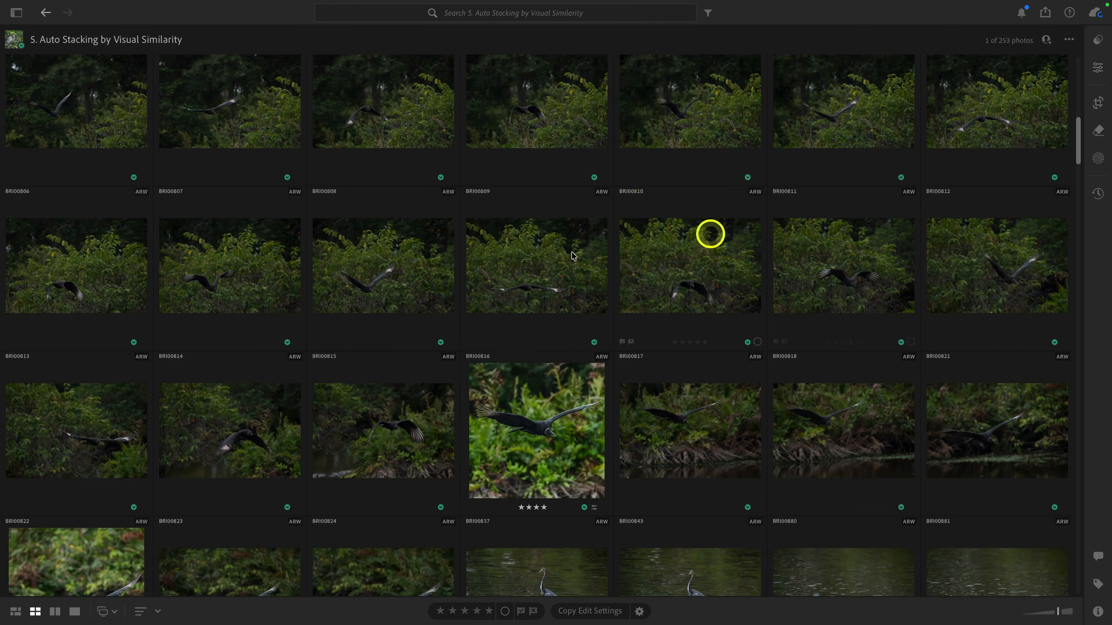
scroll(707, 251, down, 18)
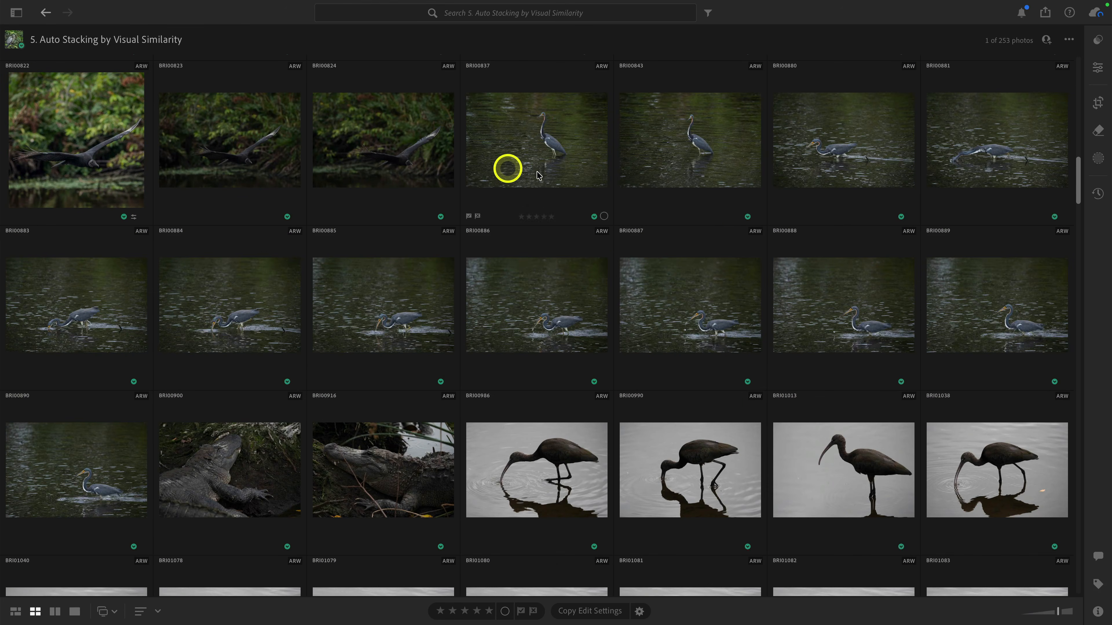
scroll(755, 318, down, 12)
scroll(756, 320, down, 15)
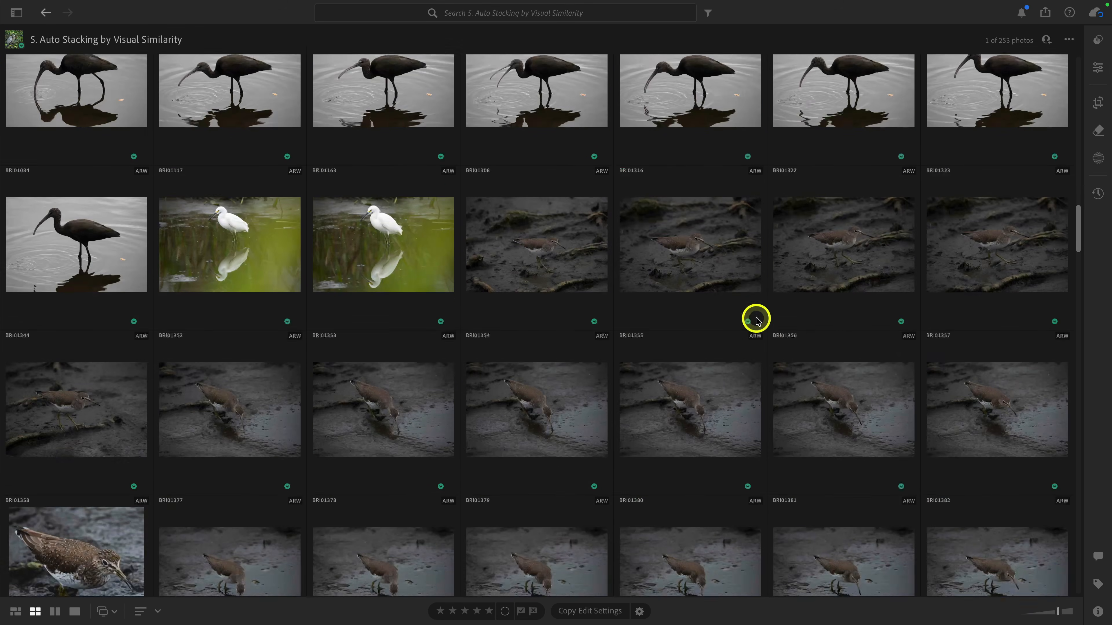
scroll(756, 320, up, 20)
scroll(756, 320, up, 15)
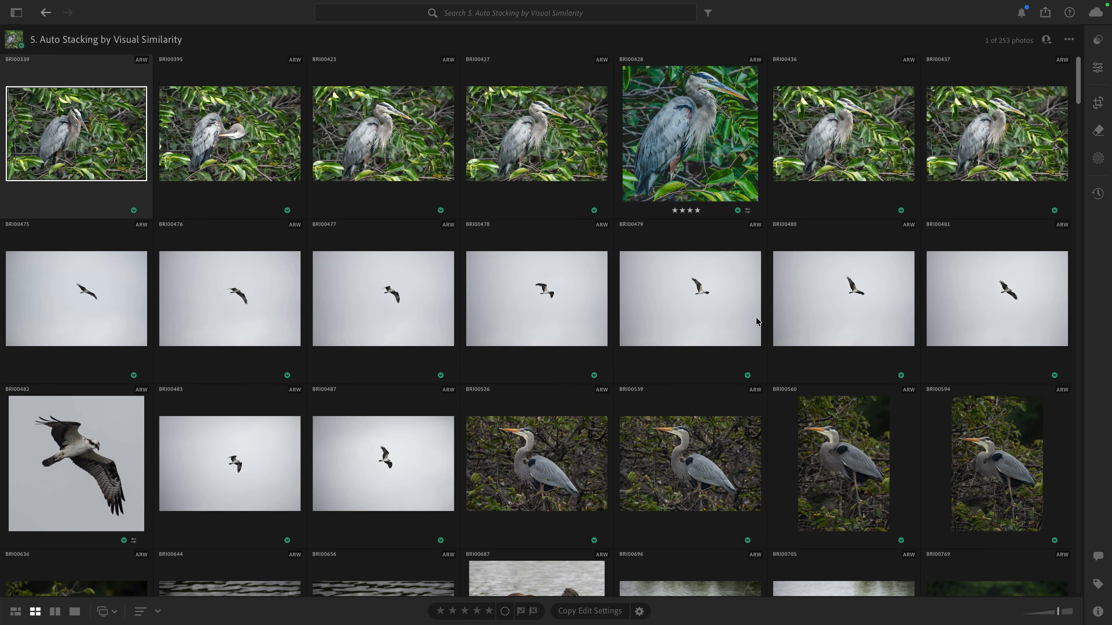
- Use Assisted Culling to stack the album's photos by Visual Similarity, with the similarity level at about one third of its range
key(p)
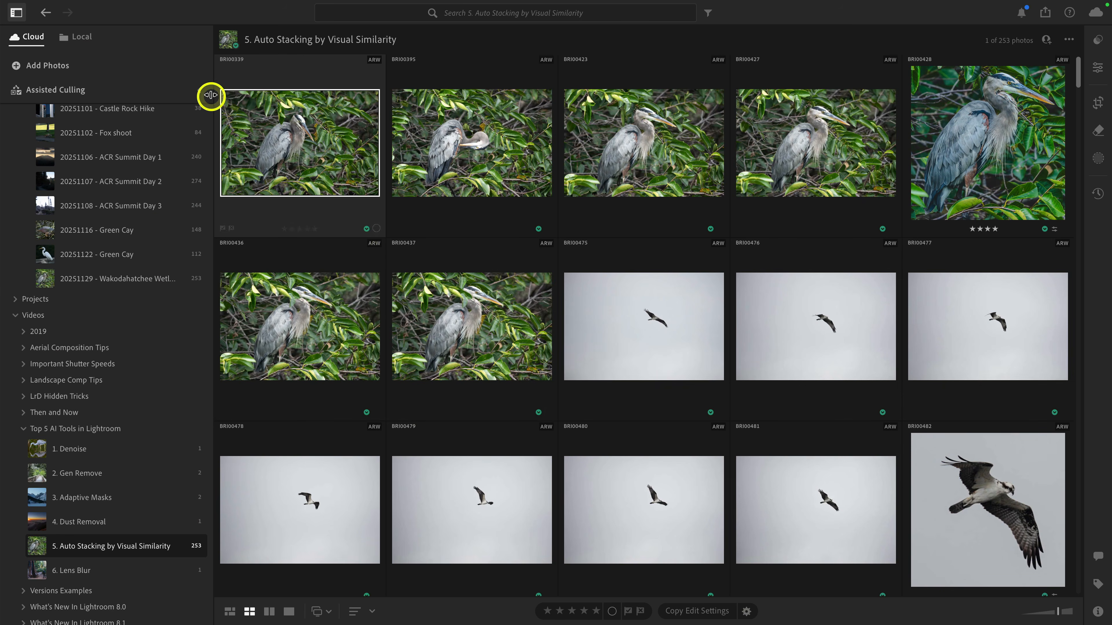
click(200, 91)
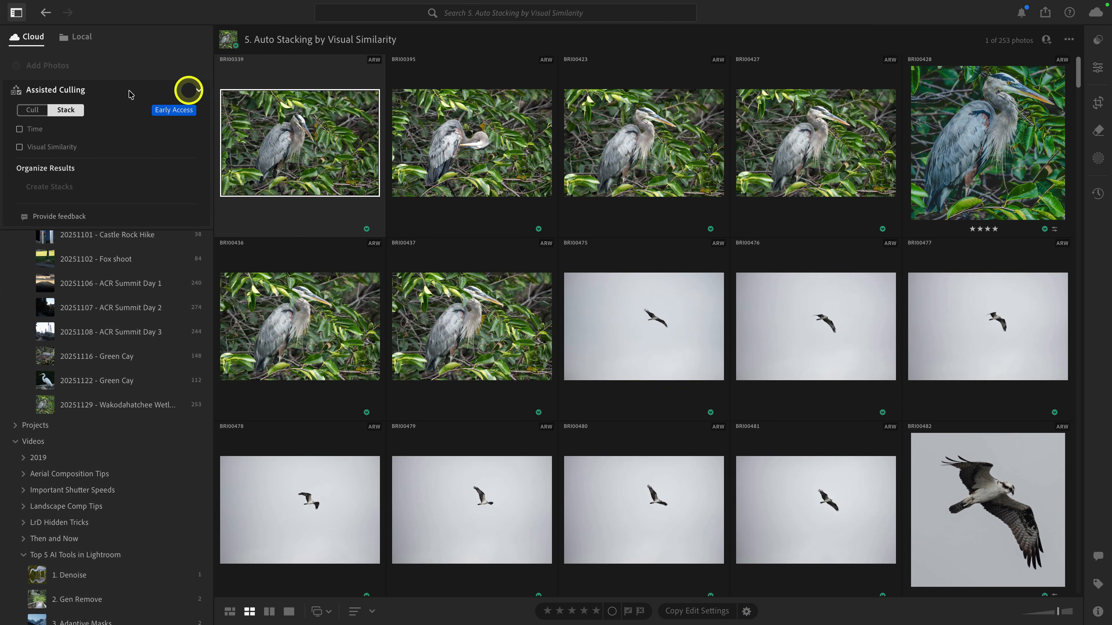
click(68, 111)
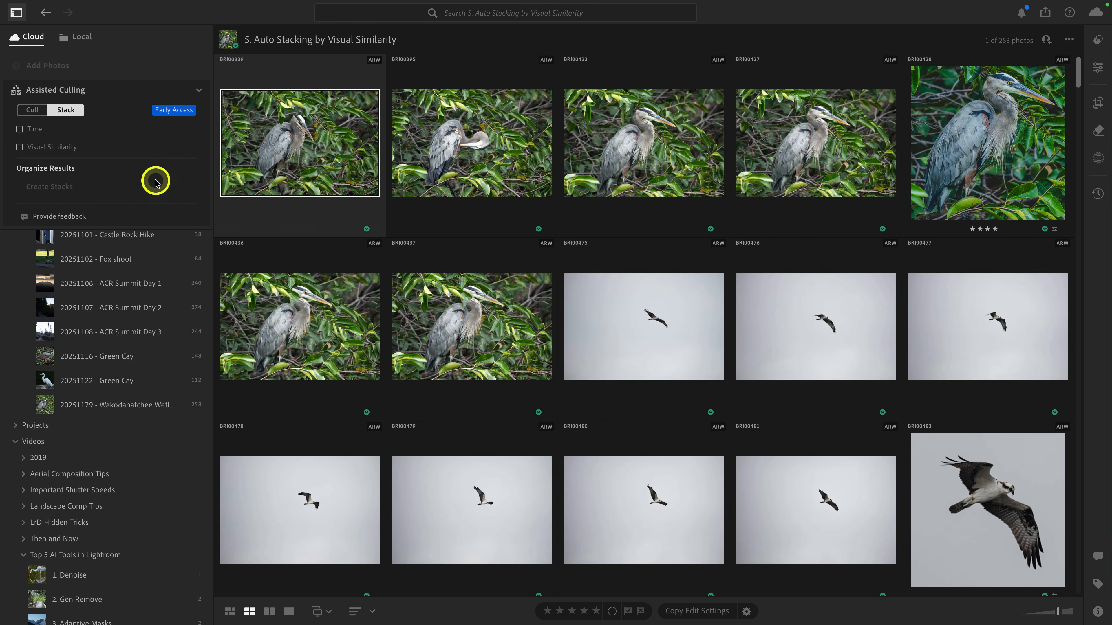
mouse_move(52, 149)
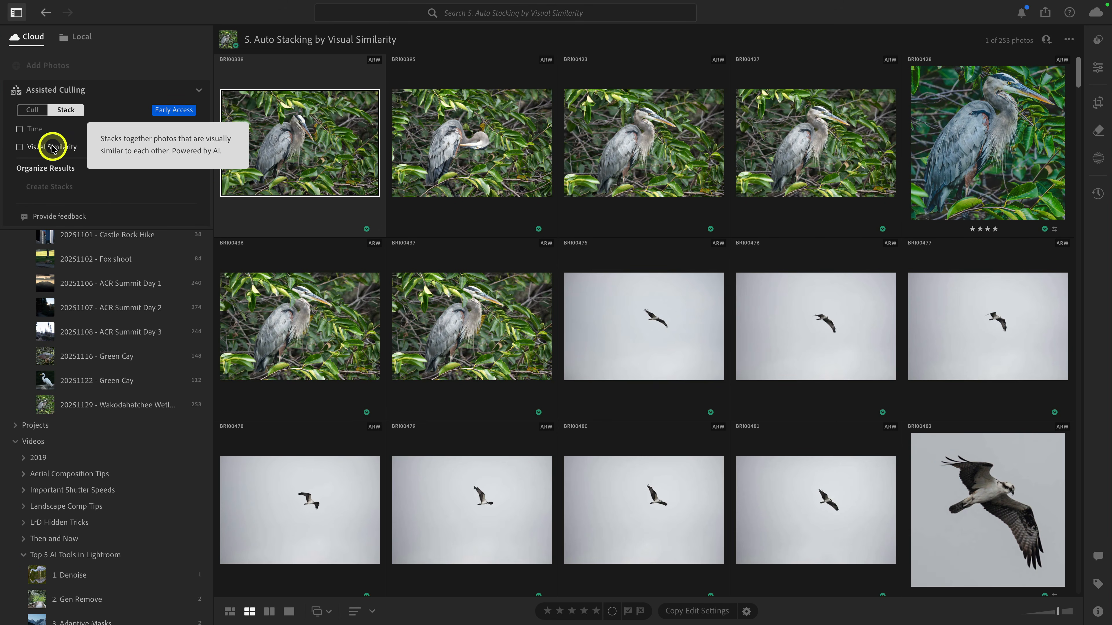
click(52, 149)
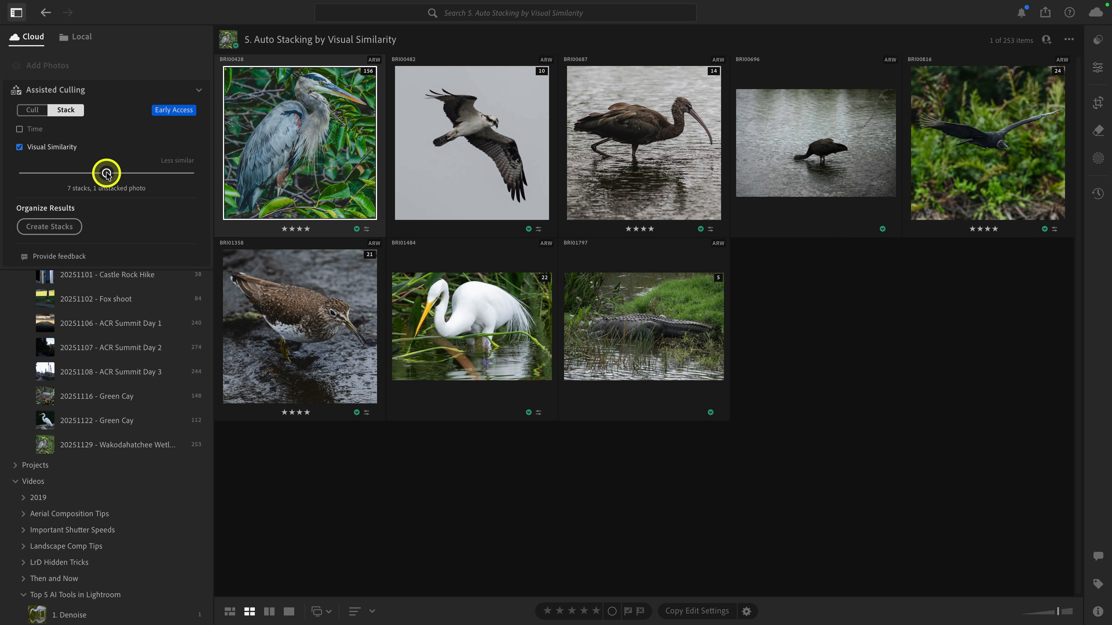
drag(107, 174, 132, 177)
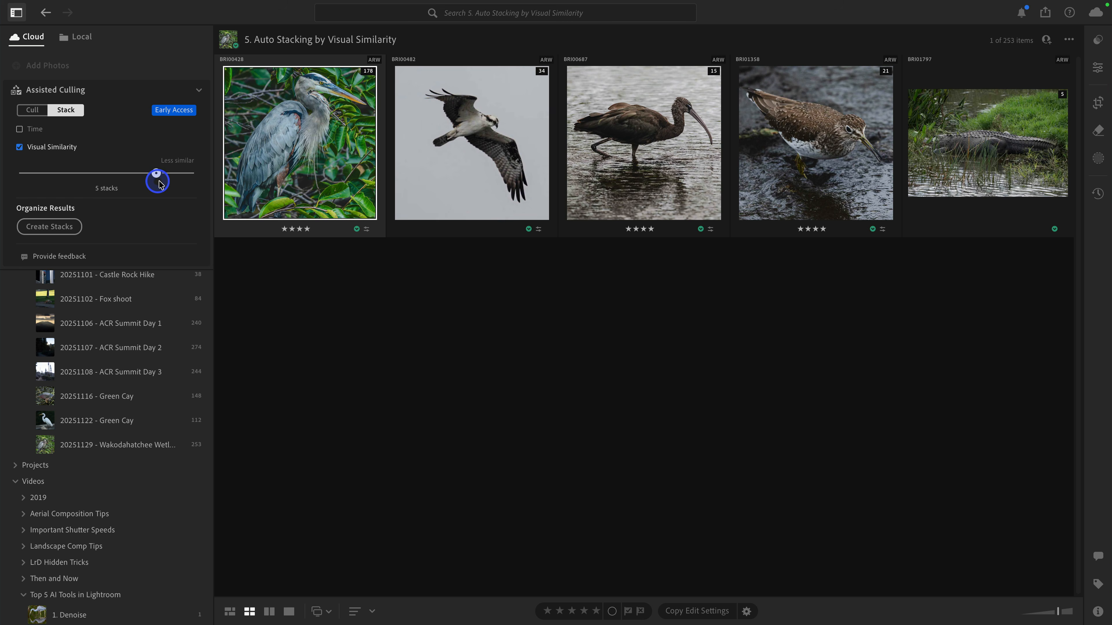
drag(160, 183, 77, 171)
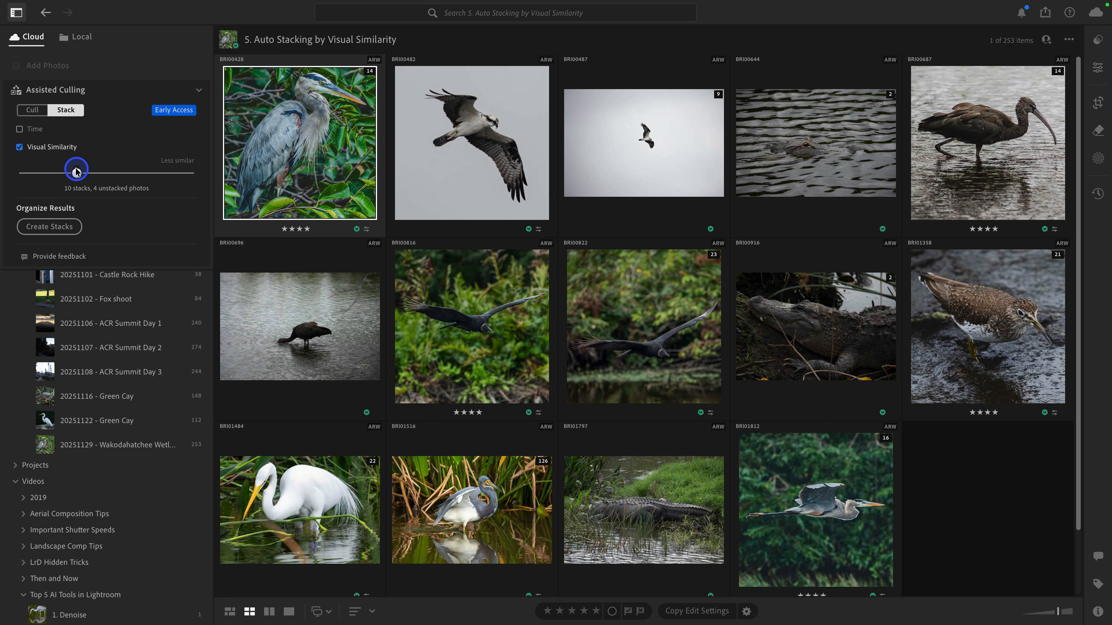
- Examine the photos grouped in the perched heron stack, the swimming alligator stack and the stack of the dark bird flying over water
click(369, 72)
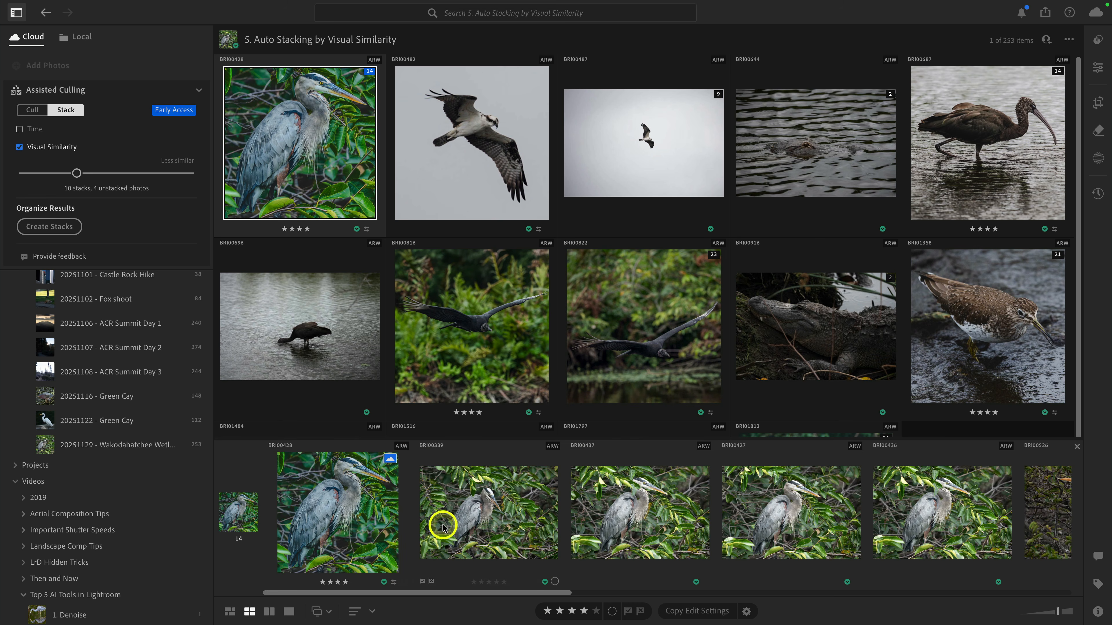
scroll(442, 523, right, 5)
scroll(442, 525, right, 10)
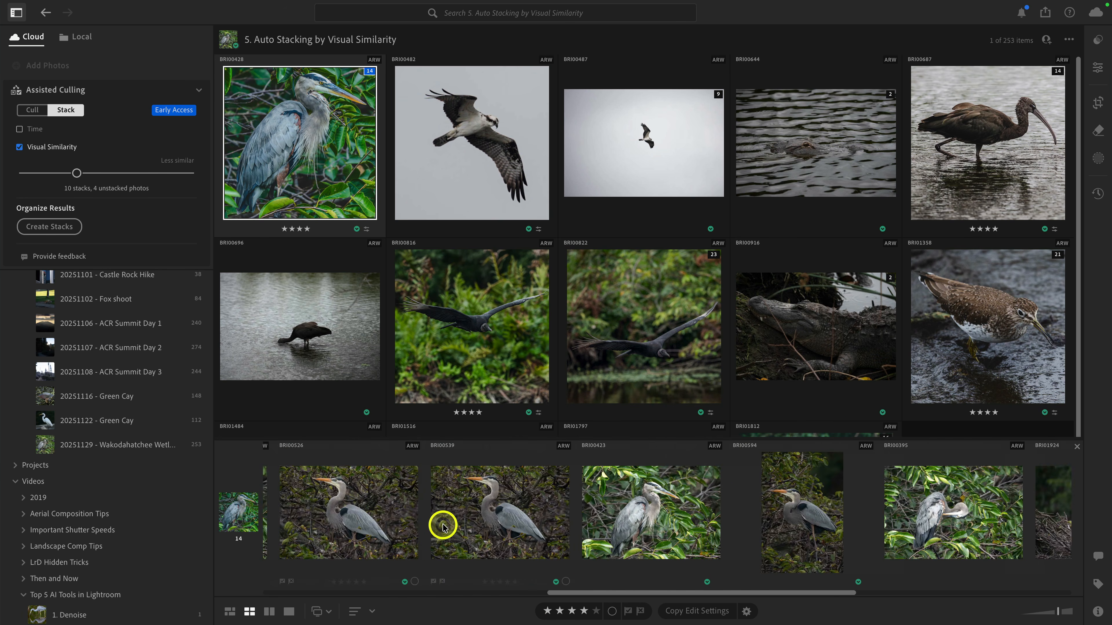
scroll(443, 528, right, 2)
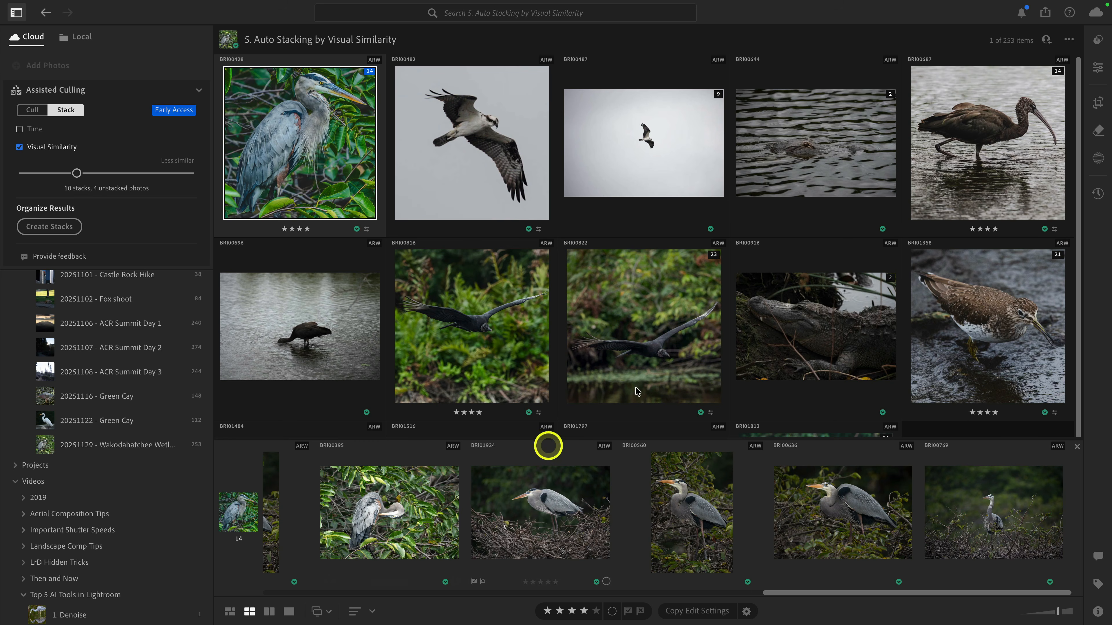
click(889, 94)
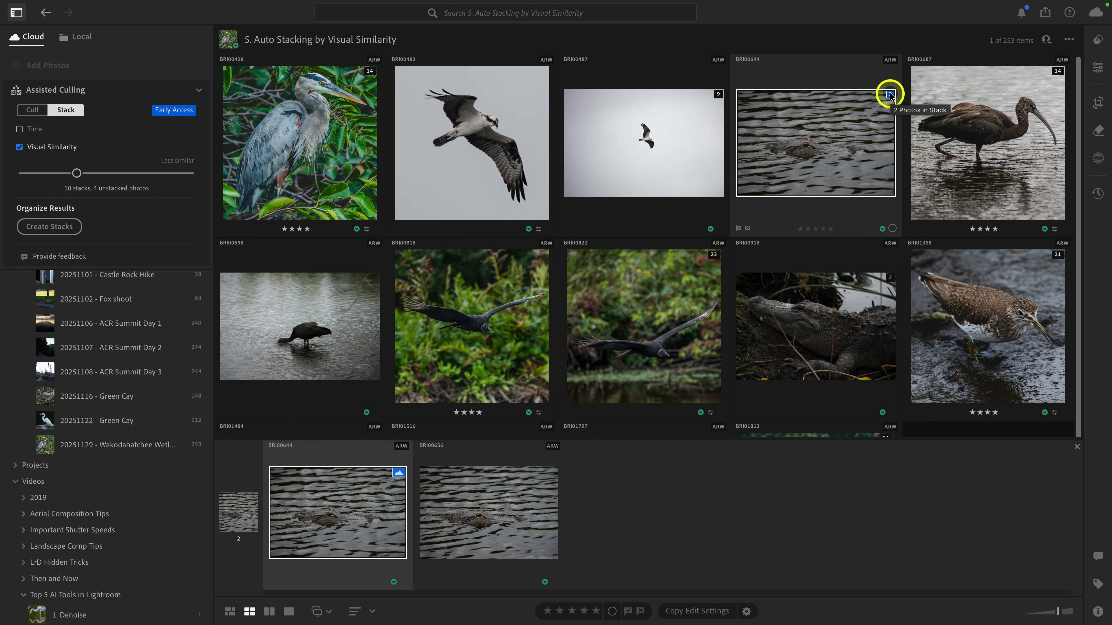
click(712, 255)
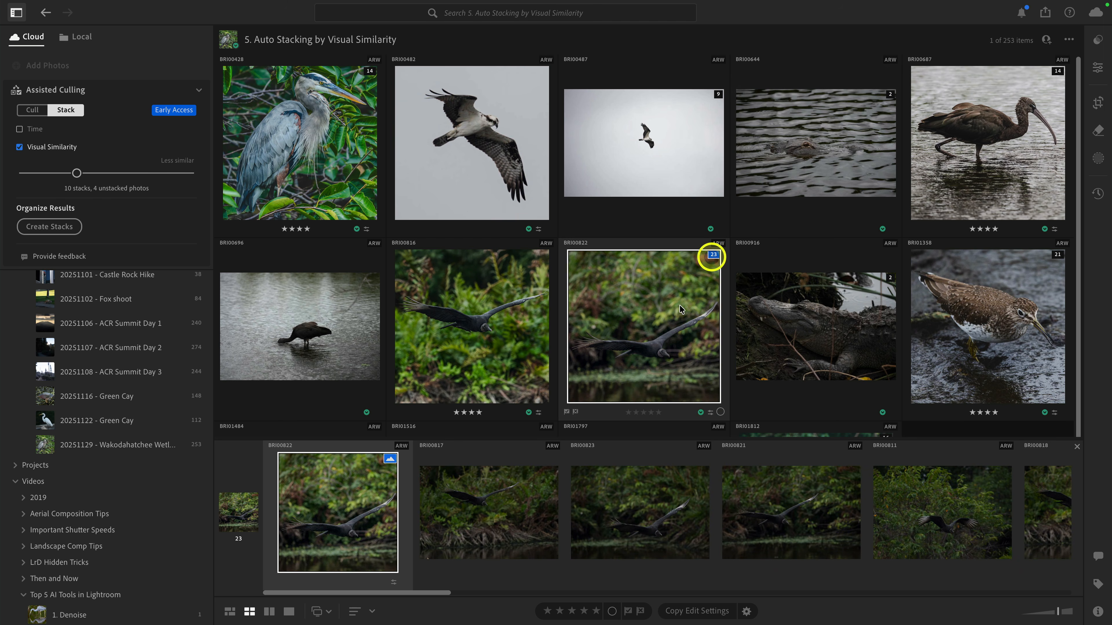
scroll(492, 521, right, 5)
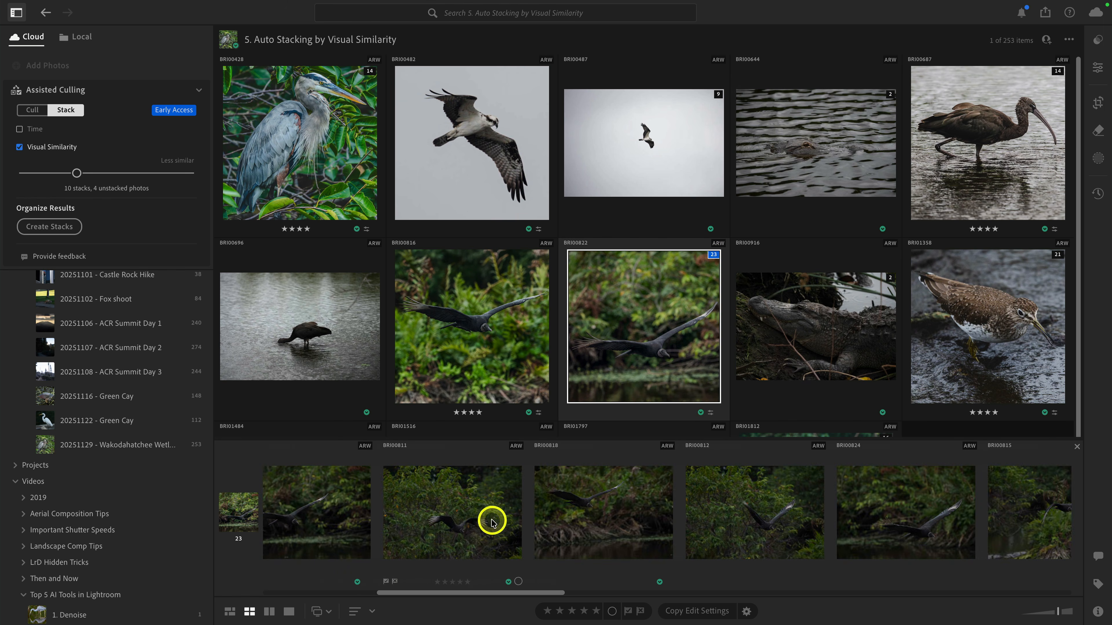
scroll(491, 521, right, 10)
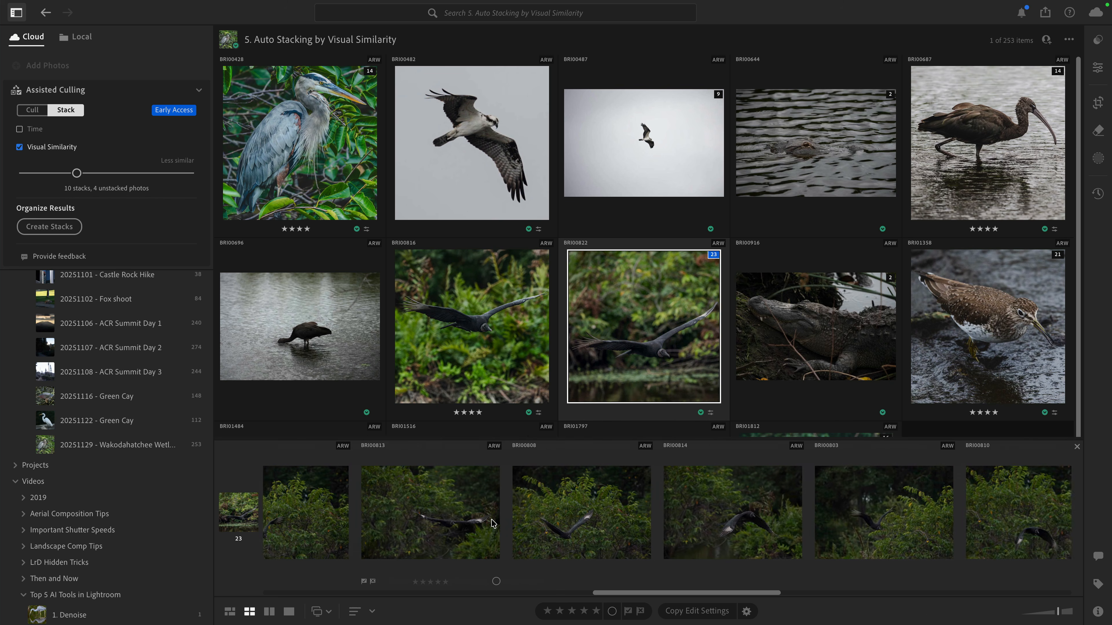
scroll(492, 522, right, 3)
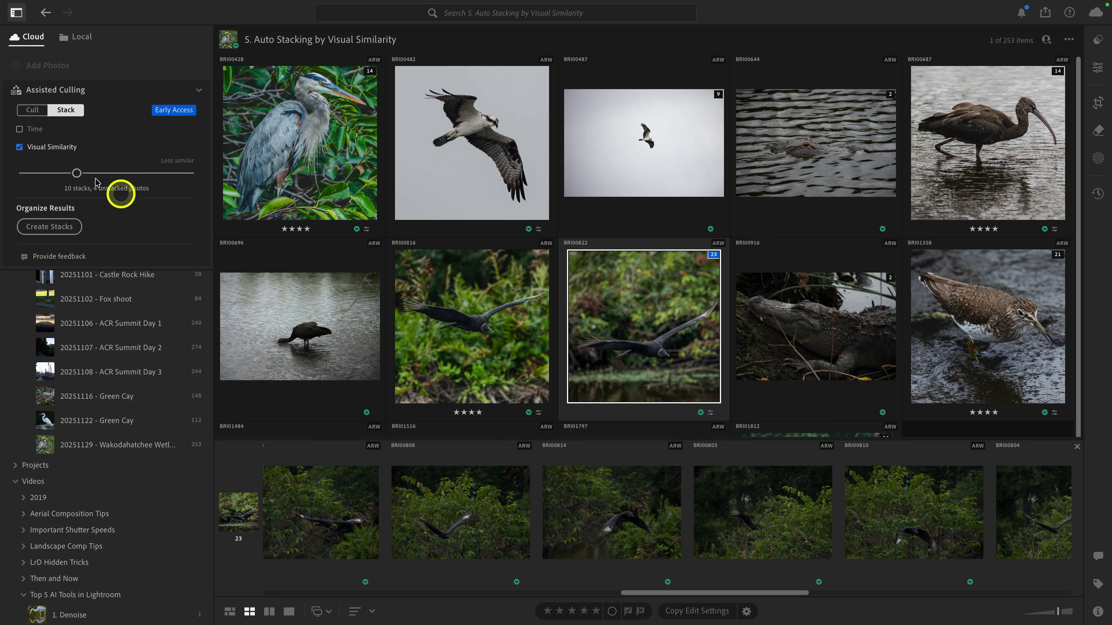
- Fine-tune the visual similarity slightly toward less similar, and review the flying heron's stack before closing the stack view
drag(75, 174, 72, 175)
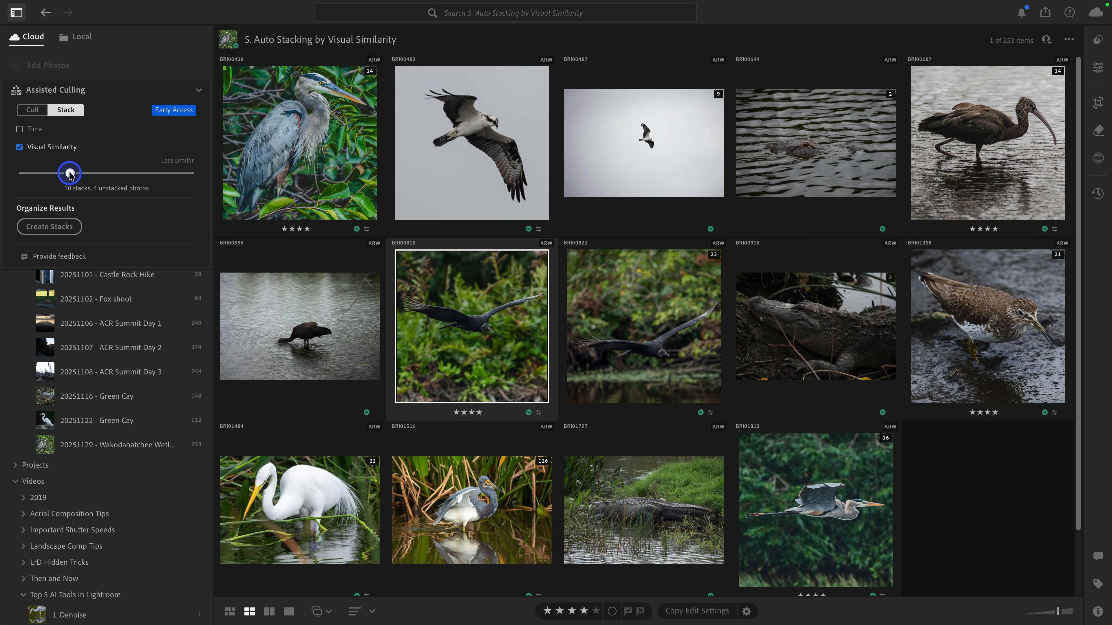
drag(70, 174, 83, 179)
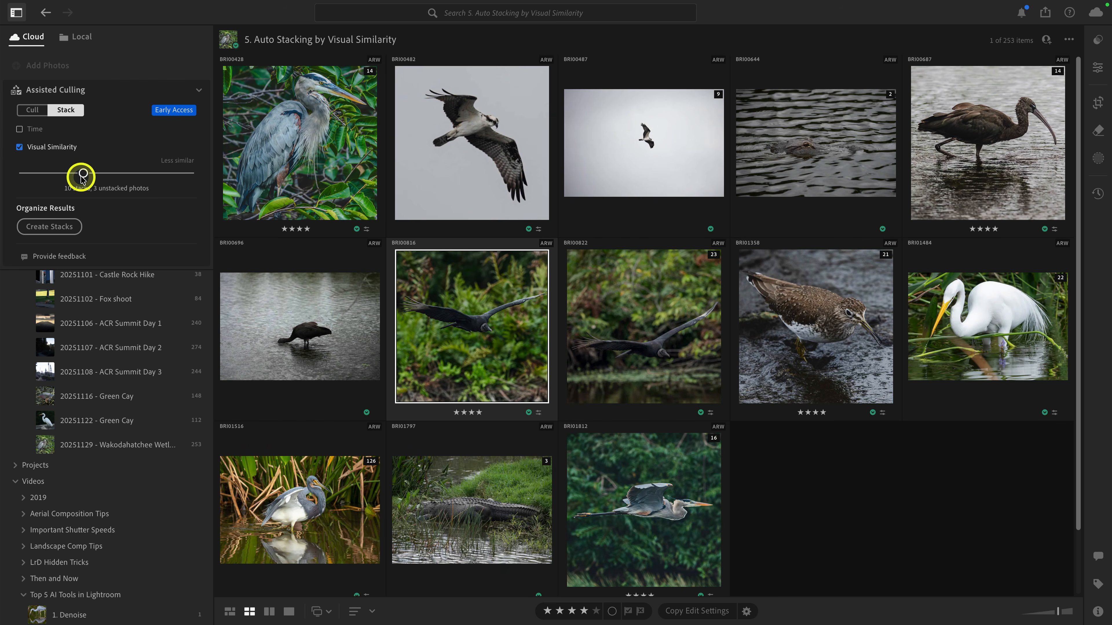
click(713, 440)
scroll(407, 529, right, 8)
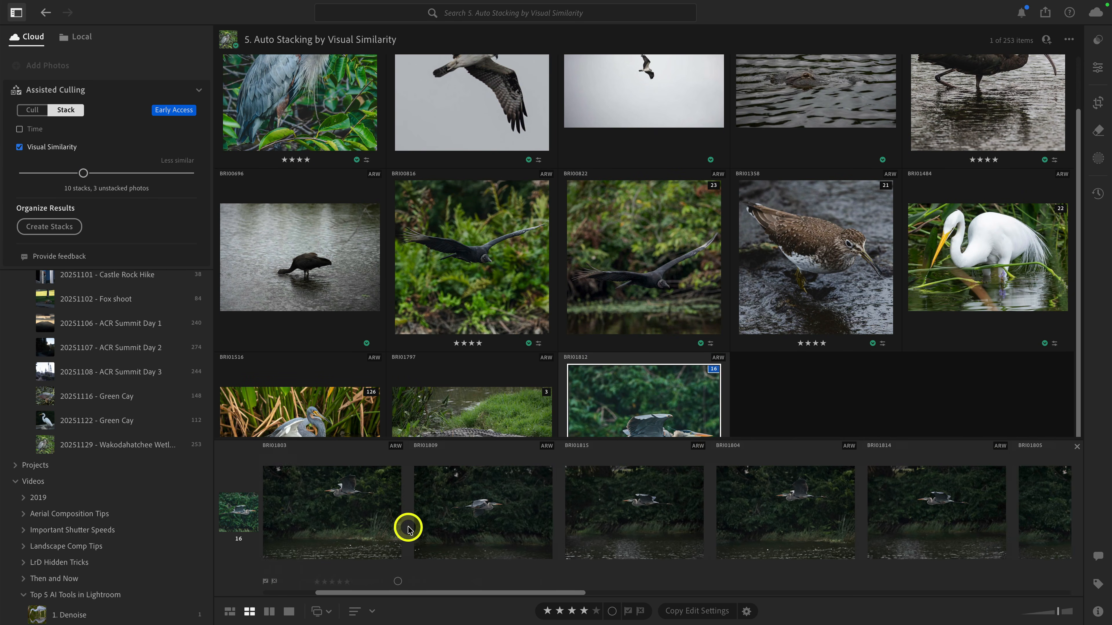
scroll(407, 529, right, 10)
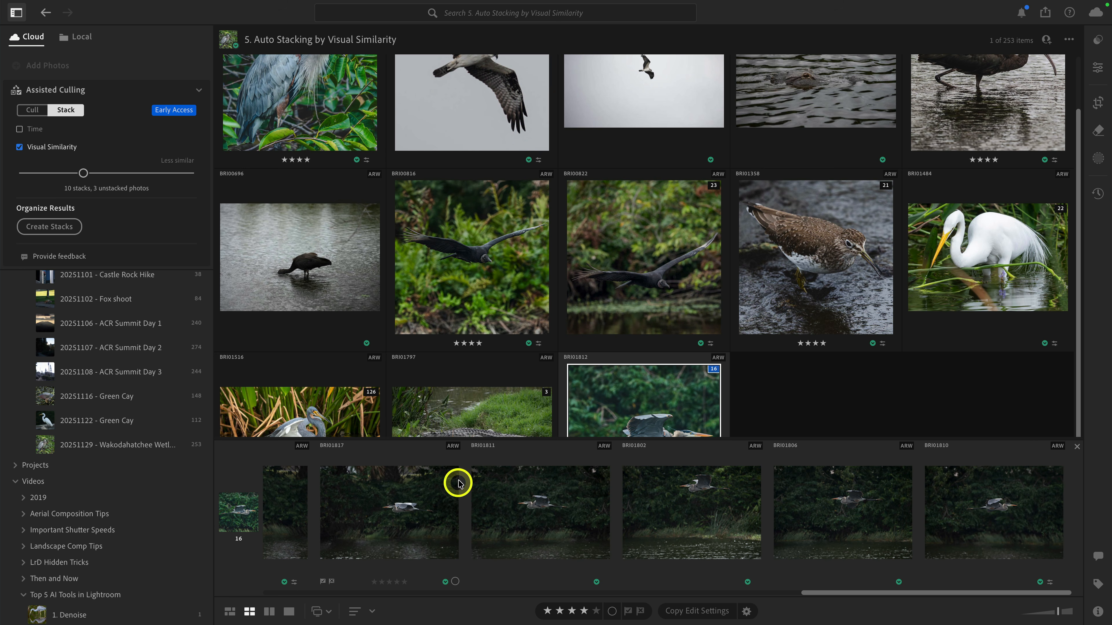
click(1077, 448)
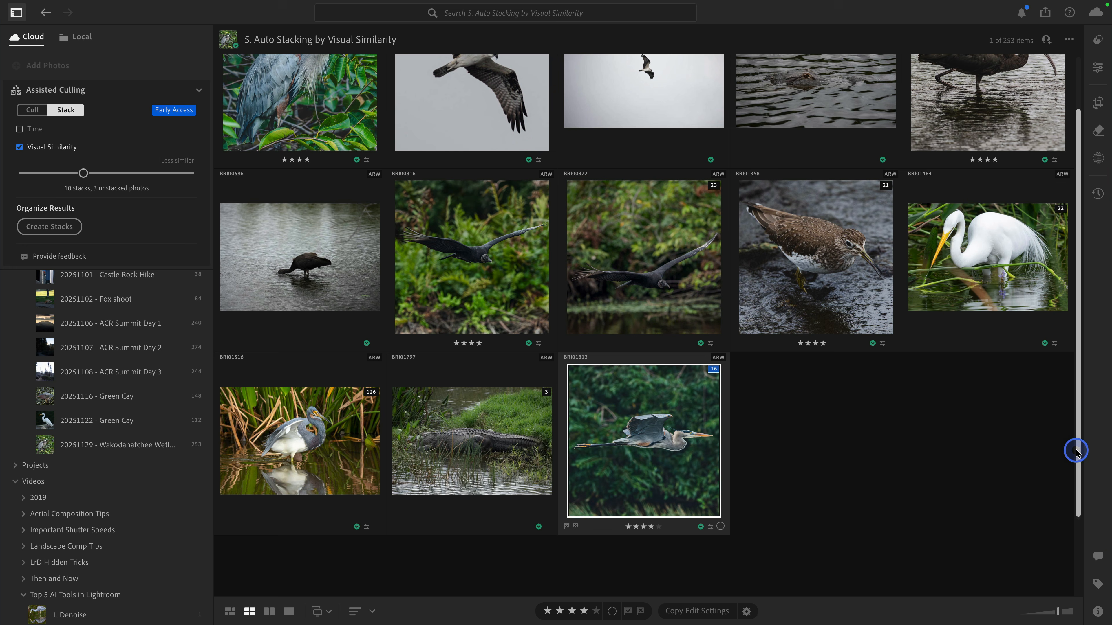
- Create the stacks from the Visual Similarity grouping, and browse the frames inside the flying heron's stack
click(48, 227)
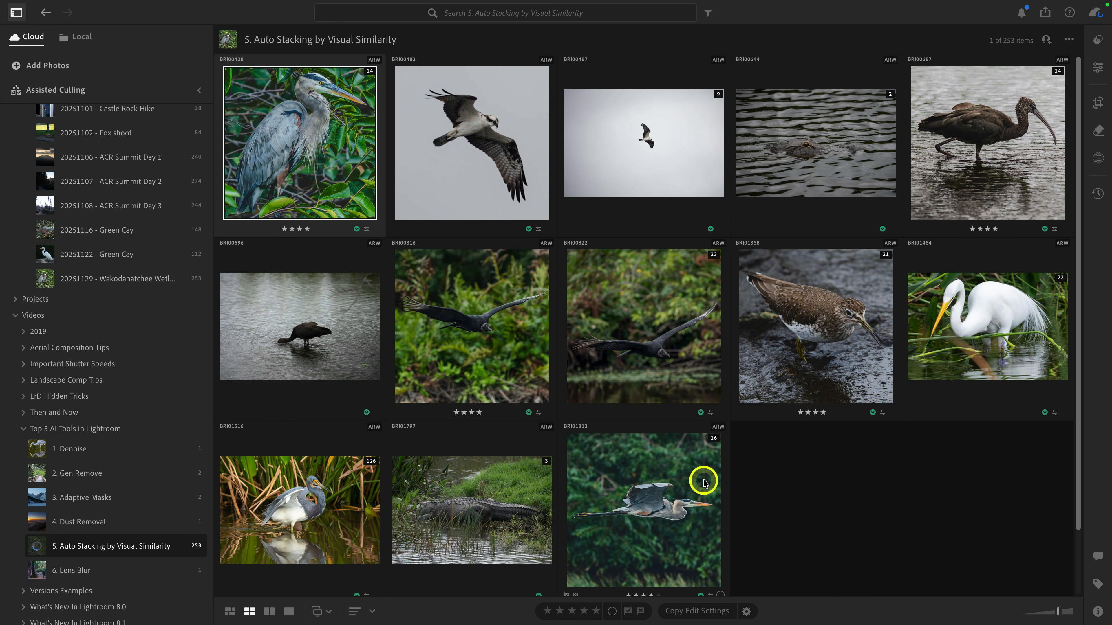
click(713, 439)
click(712, 441)
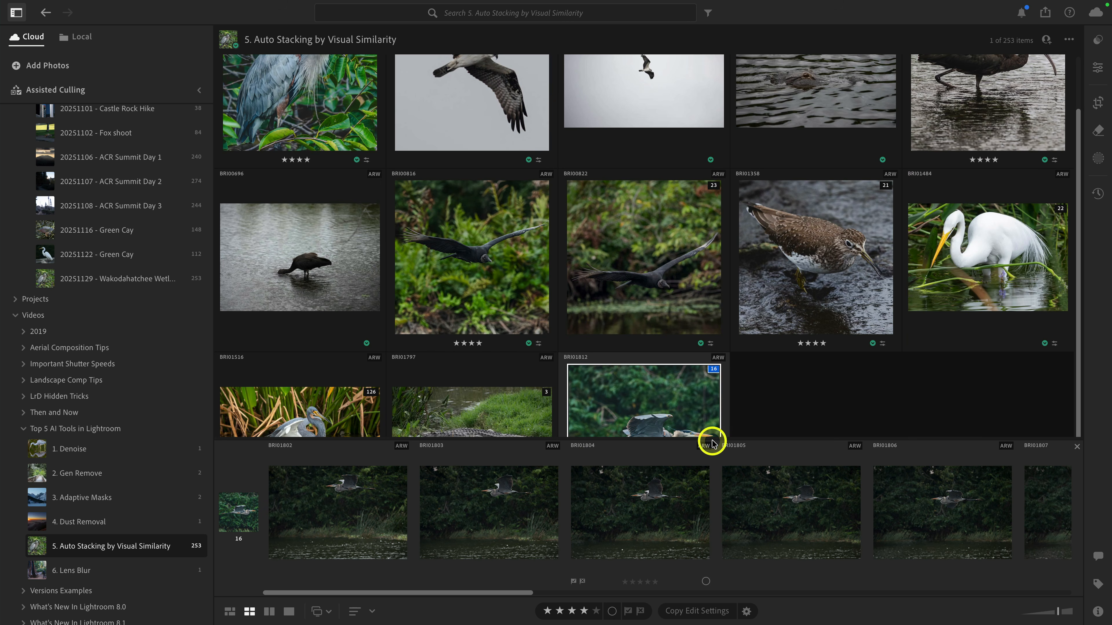
scroll(654, 502, right, 10)
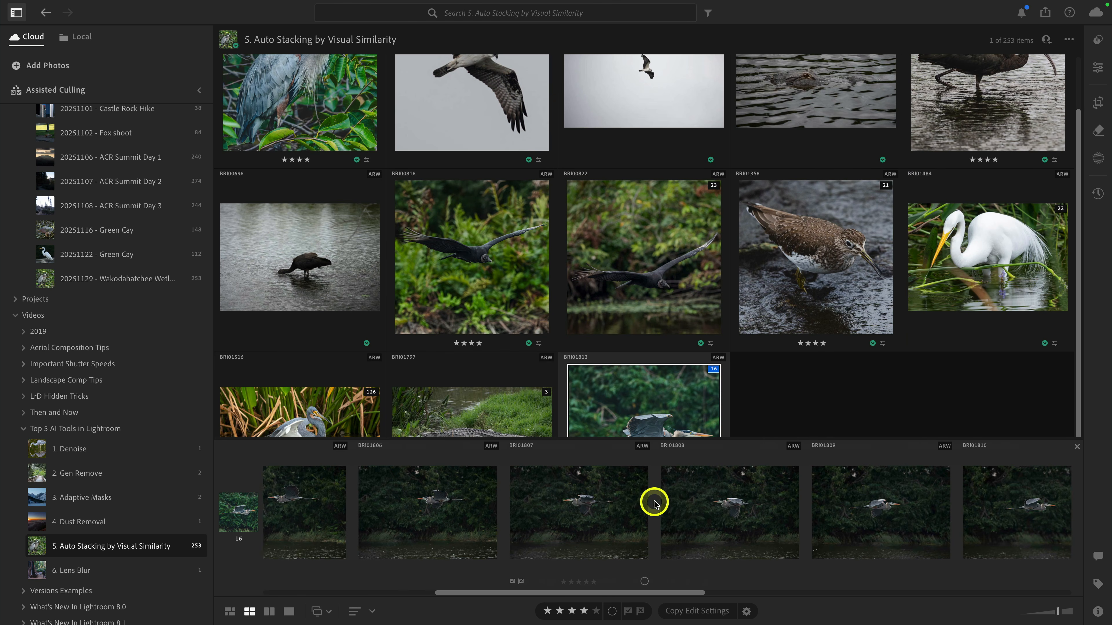
scroll(654, 503, right, 10)
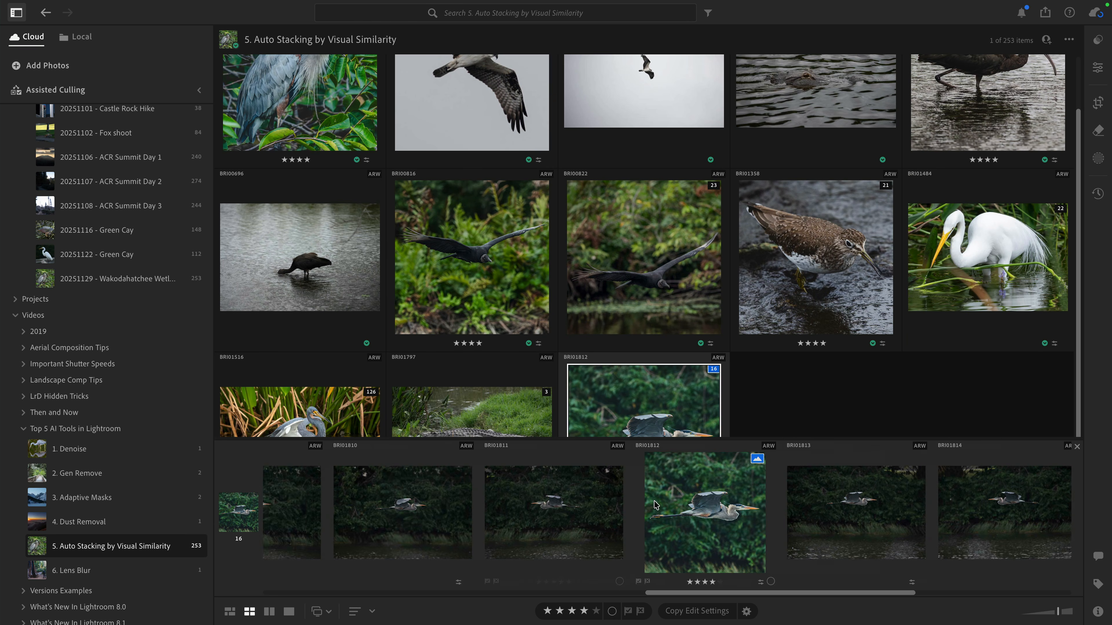
scroll(654, 503, right, 2)
click(655, 492)
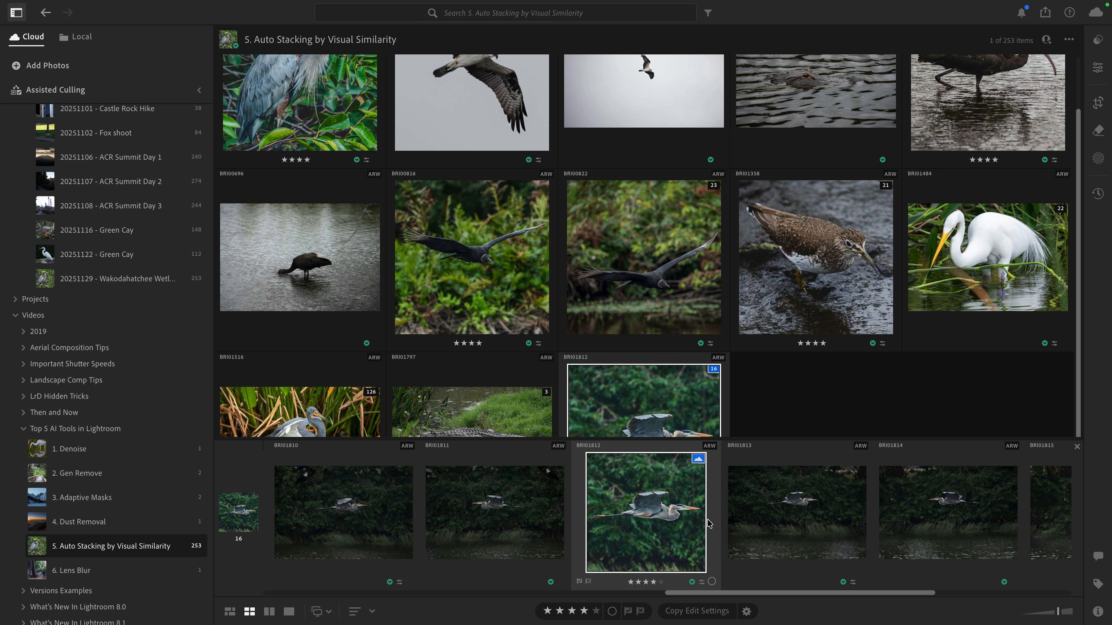
- Check the options available for the frame right after the heron stack's cover, including Set as Stack Cover, and close the stack view
click(767, 526)
right_click(787, 523)
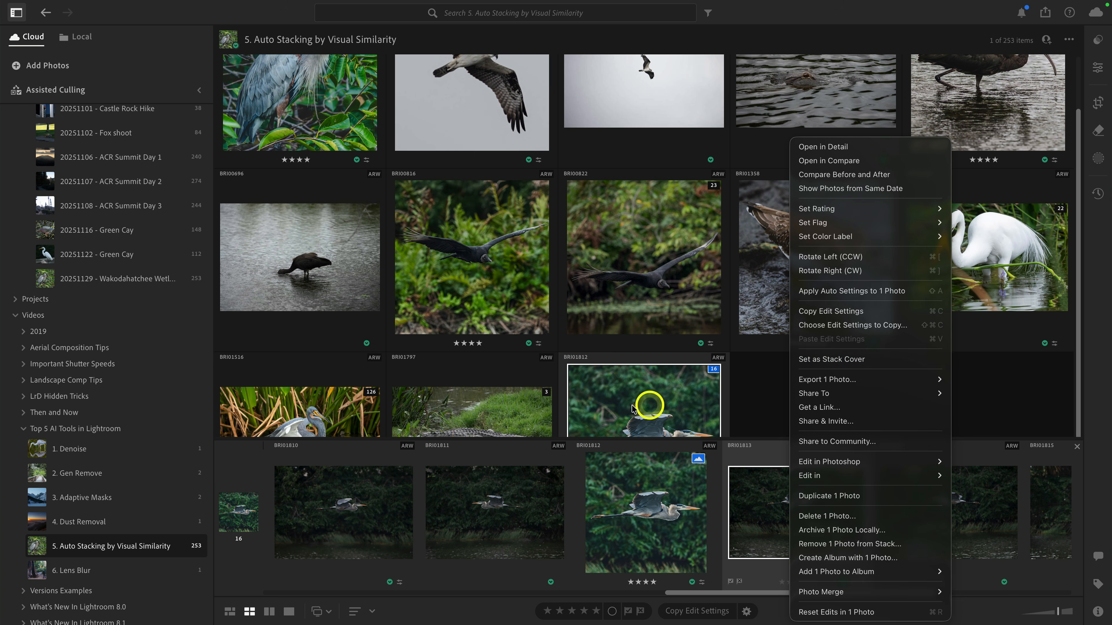
click(763, 392)
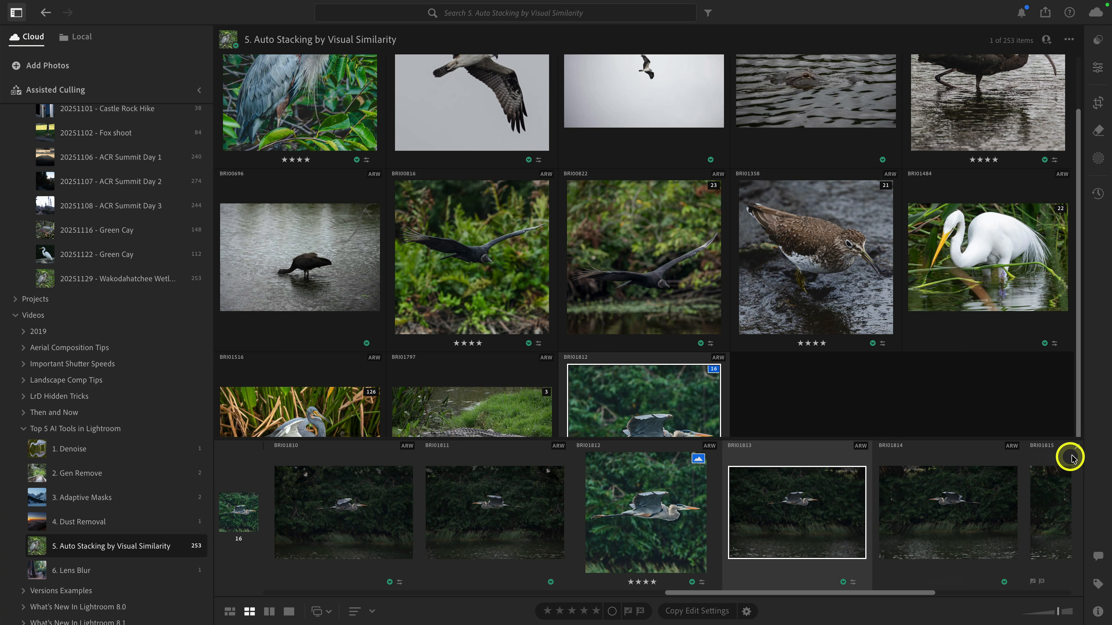
click(1076, 446)
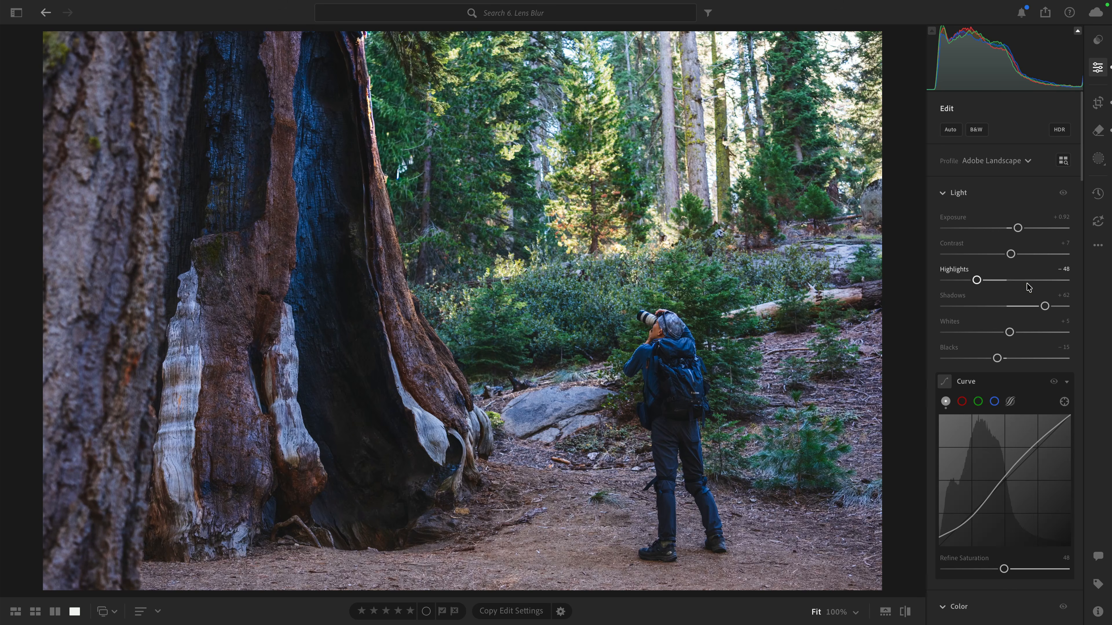
- Apply Lens Blur to the forest photographer photo, with the Focus Range spanning from the near end to about three quarters of the depth
click(1037, 293)
scroll(1037, 294, down, 20)
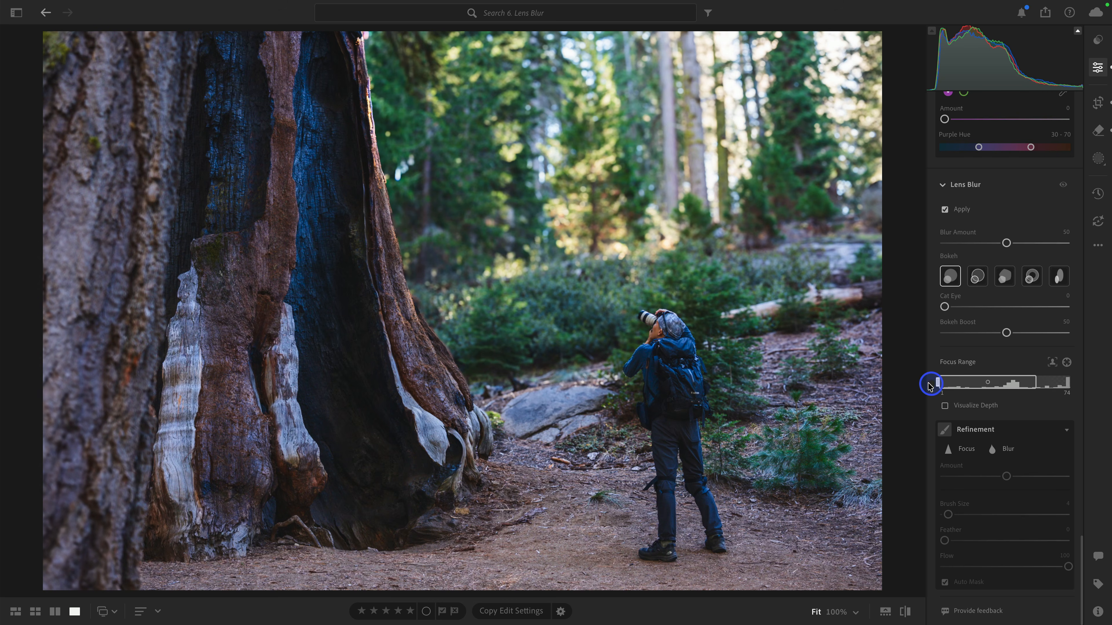
drag(916, 385, 917, 388)
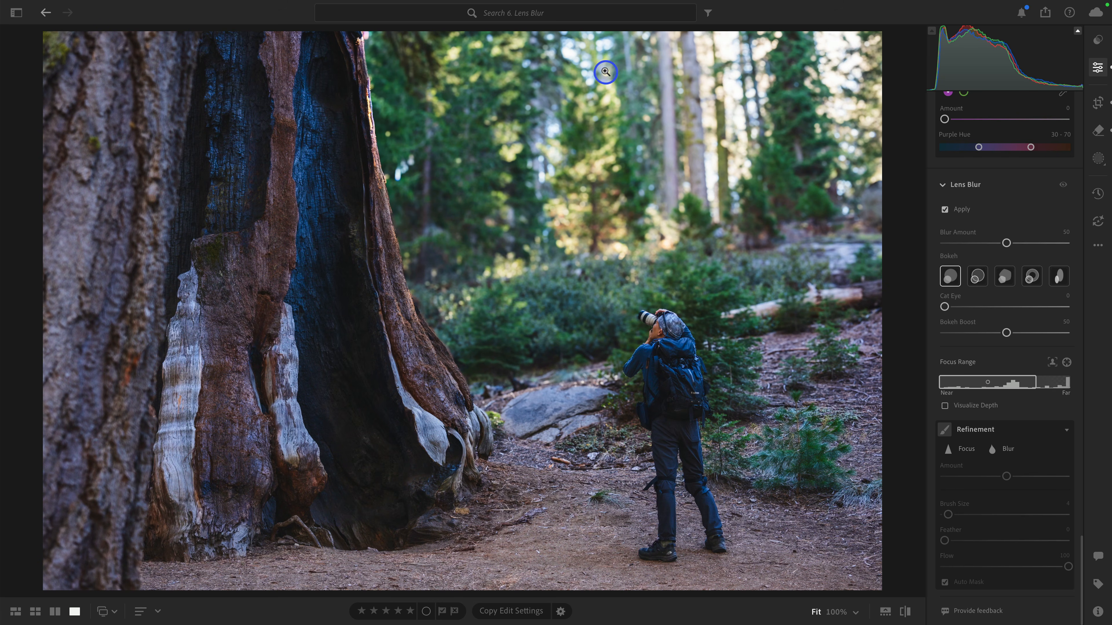
- Compare the Bubble, 5-Blade, Ring and Oval/Anamorphic bokeh on the background trees at 100% zoom, and choose Bubble
click(606, 71)
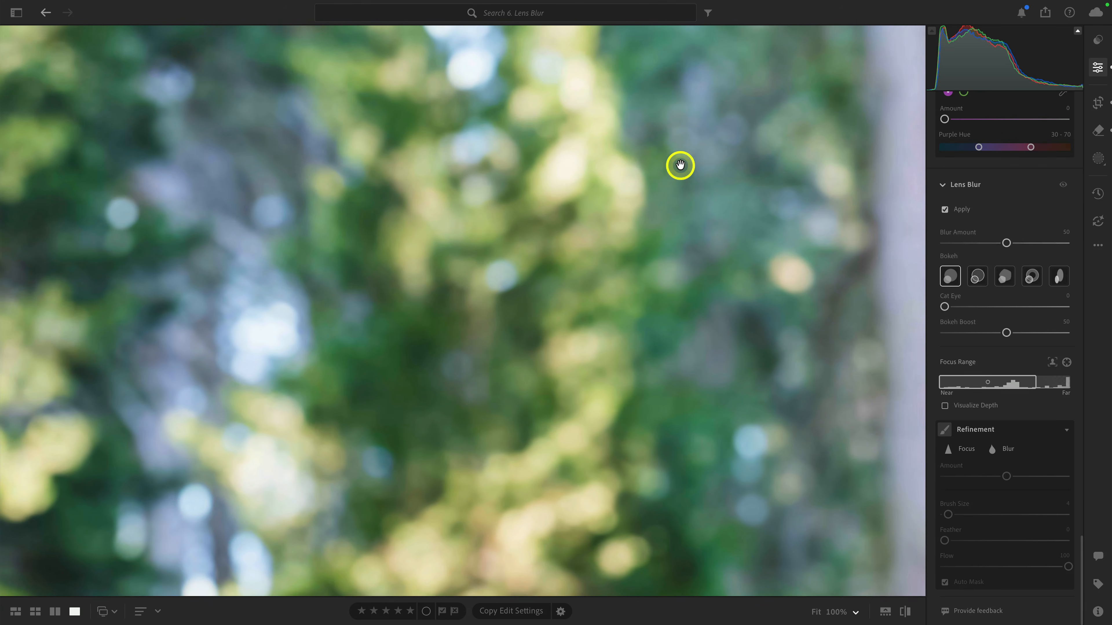
click(855, 612)
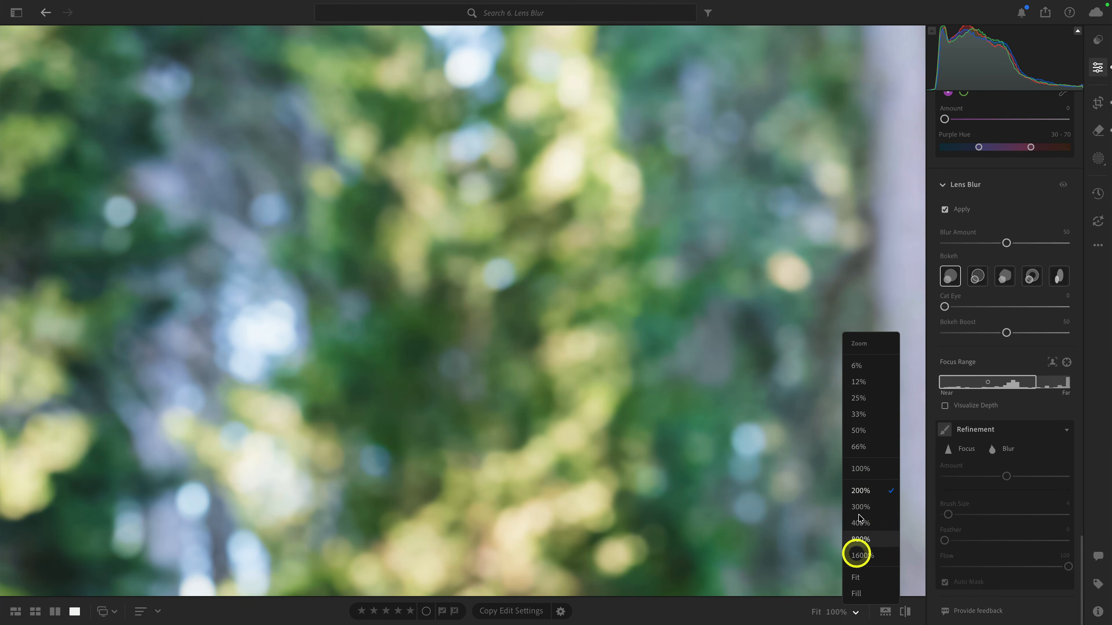
click(861, 469)
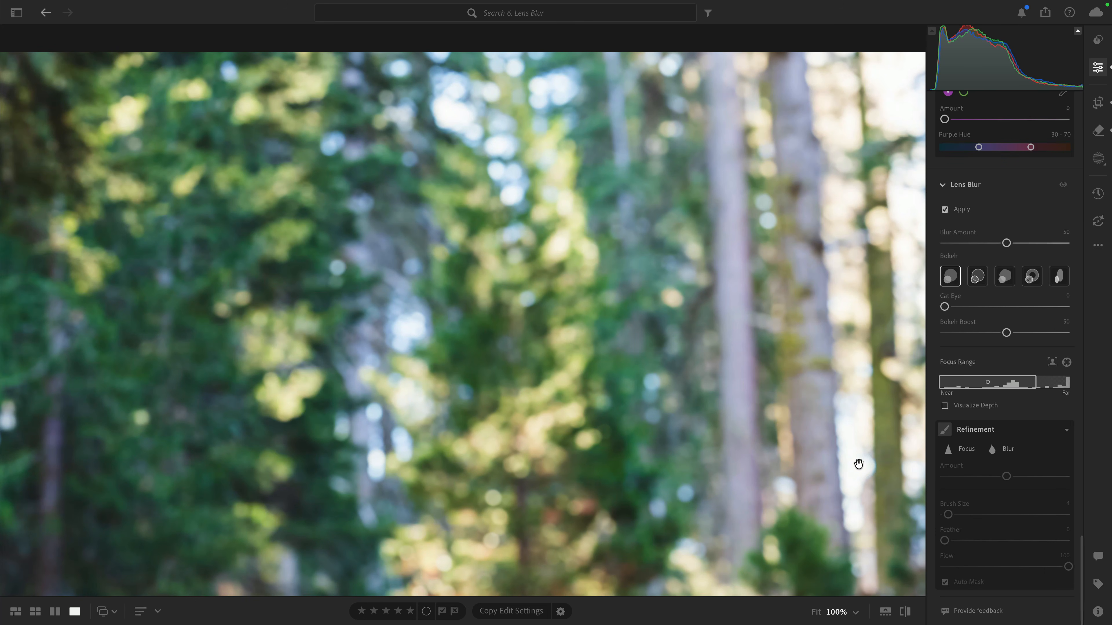
click(978, 276)
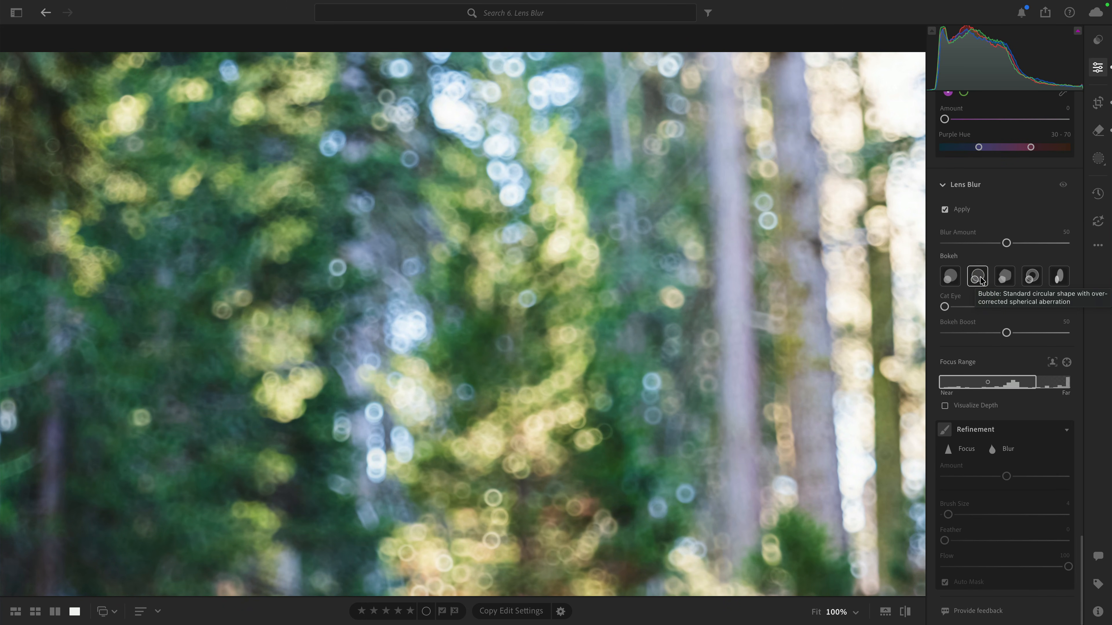
click(1003, 281)
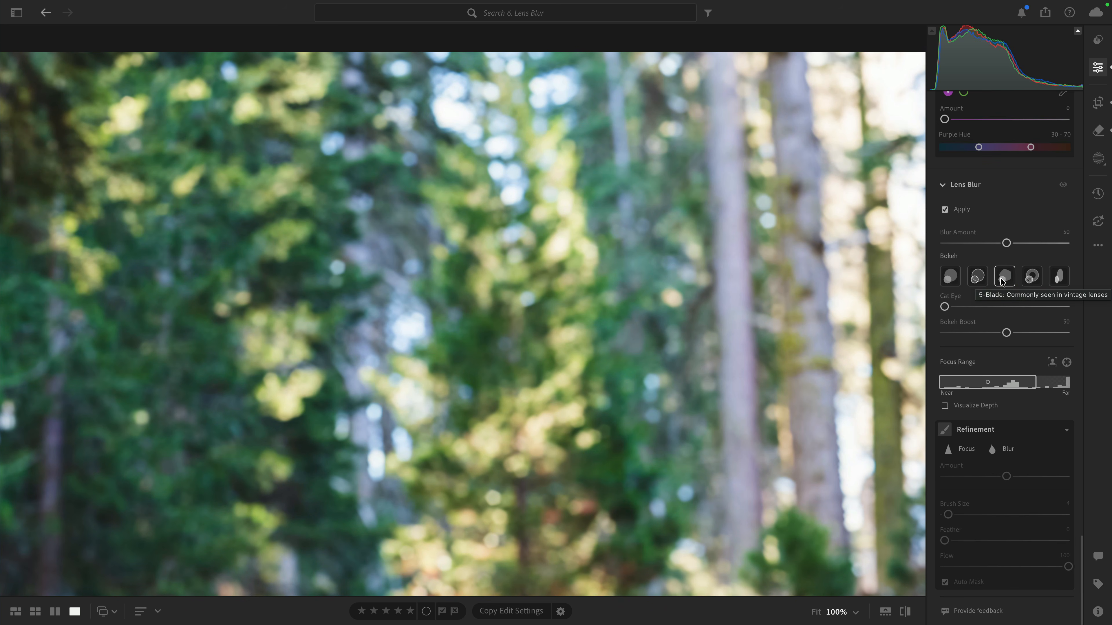
click(1031, 279)
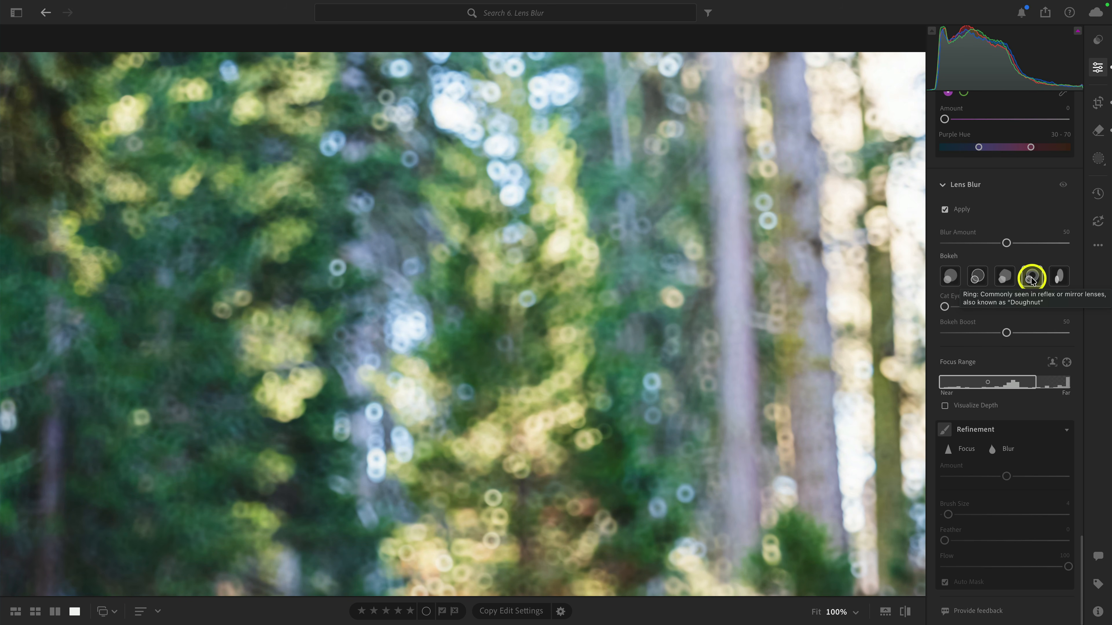
click(1060, 279)
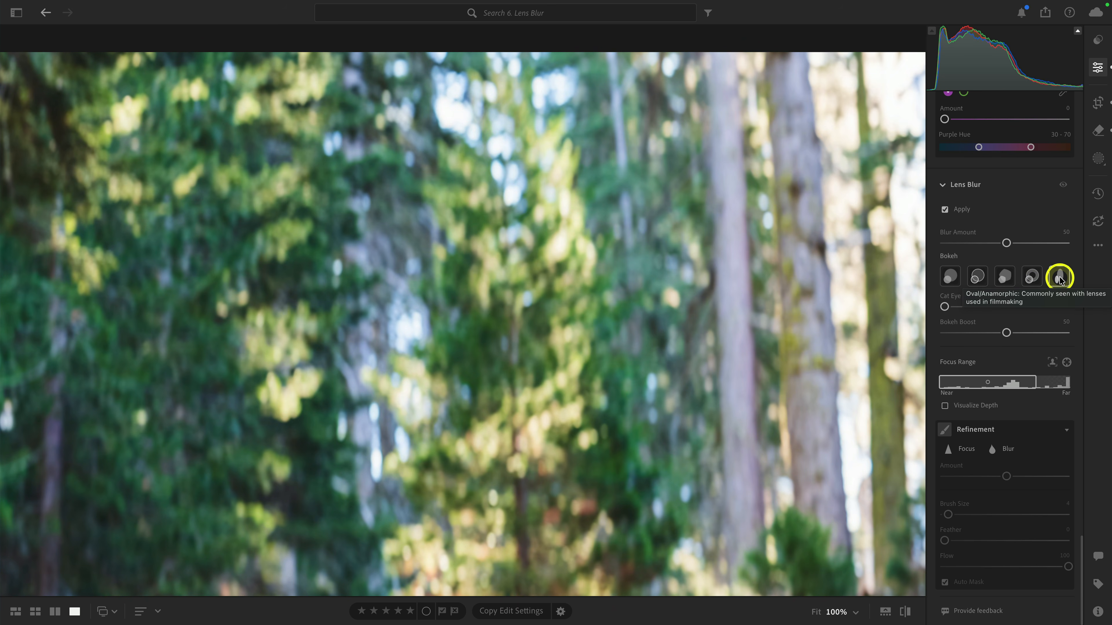
click(978, 276)
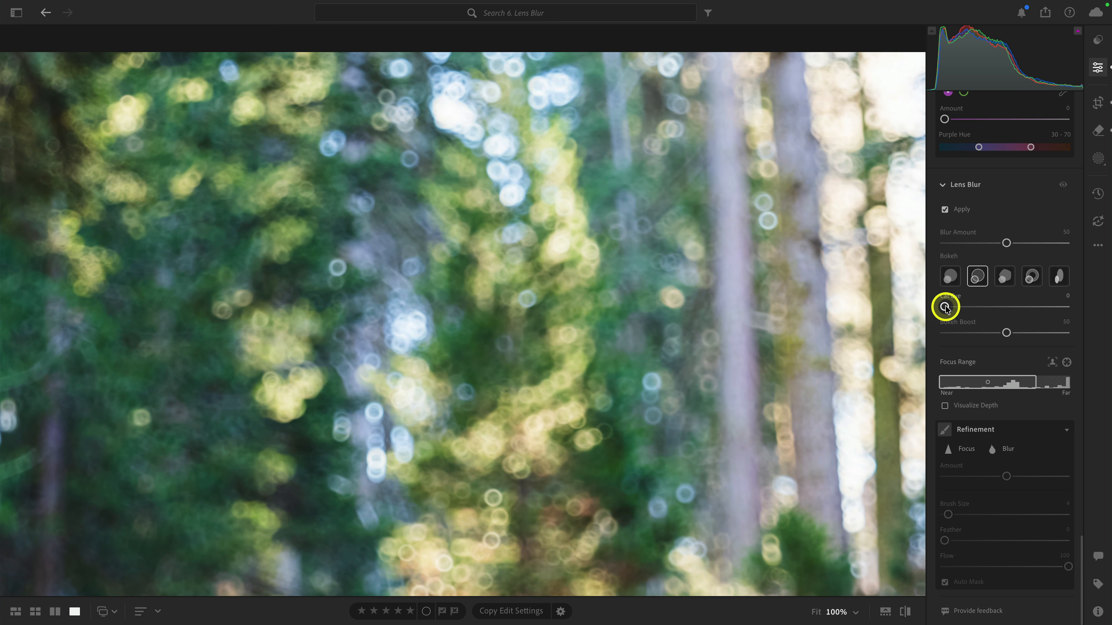
- Try the Cat Eye bokeh effect at 98, and return it to 0
drag(945, 306, 1067, 308)
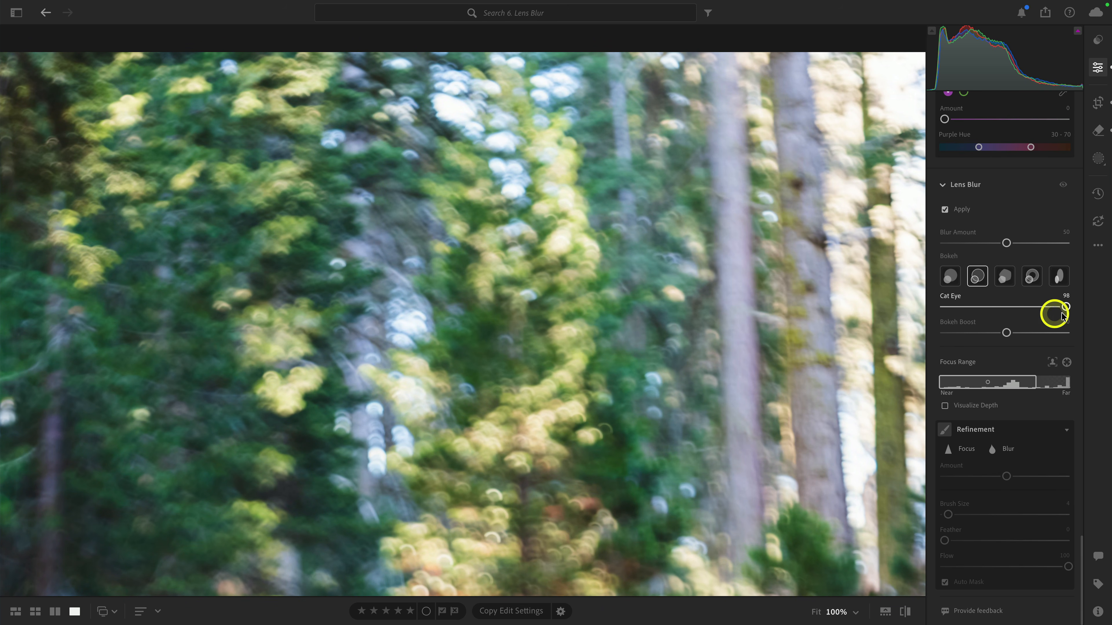
drag(1066, 308, 897, 318)
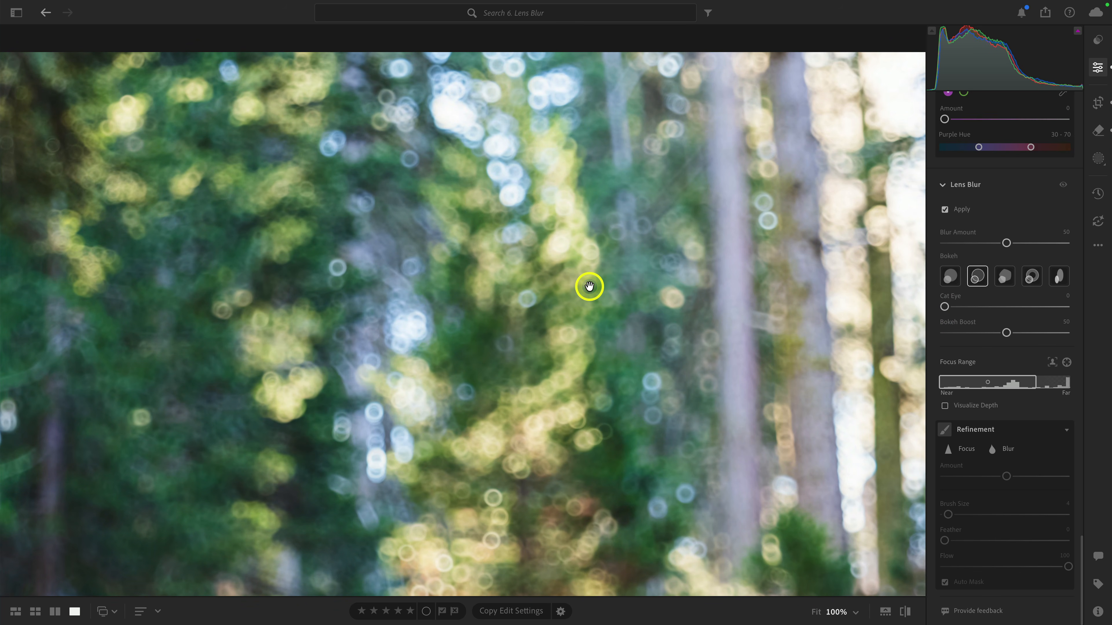
- Set the Lens Blur amount to 27 with the whole photo in view, and hide the blur effect to compare with the original
click(589, 286)
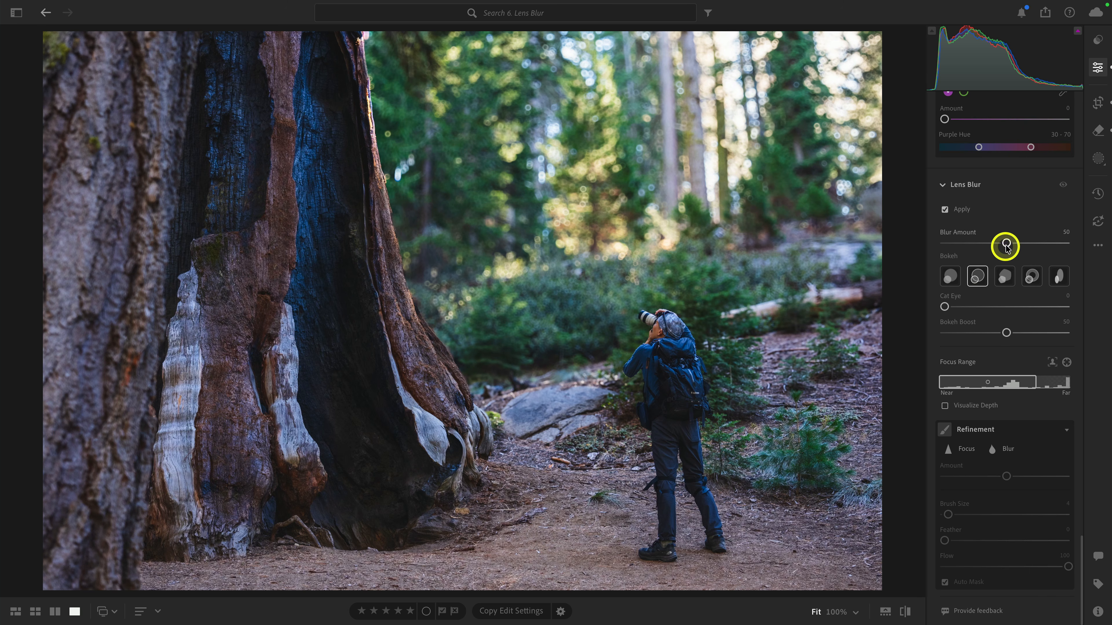
drag(1005, 244, 973, 245)
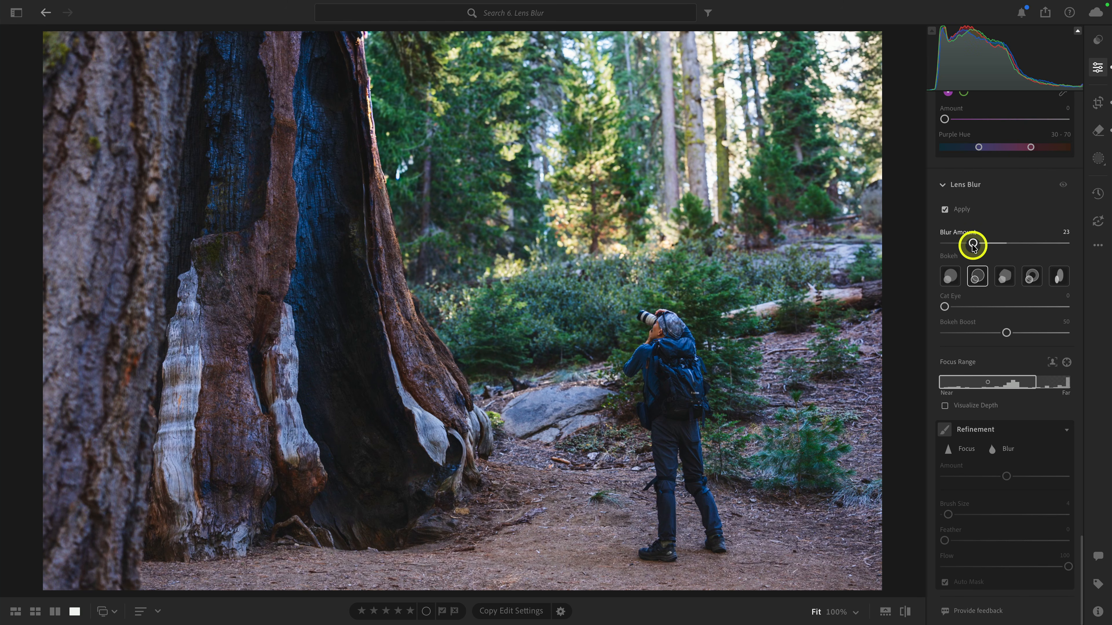
drag(973, 248, 979, 247)
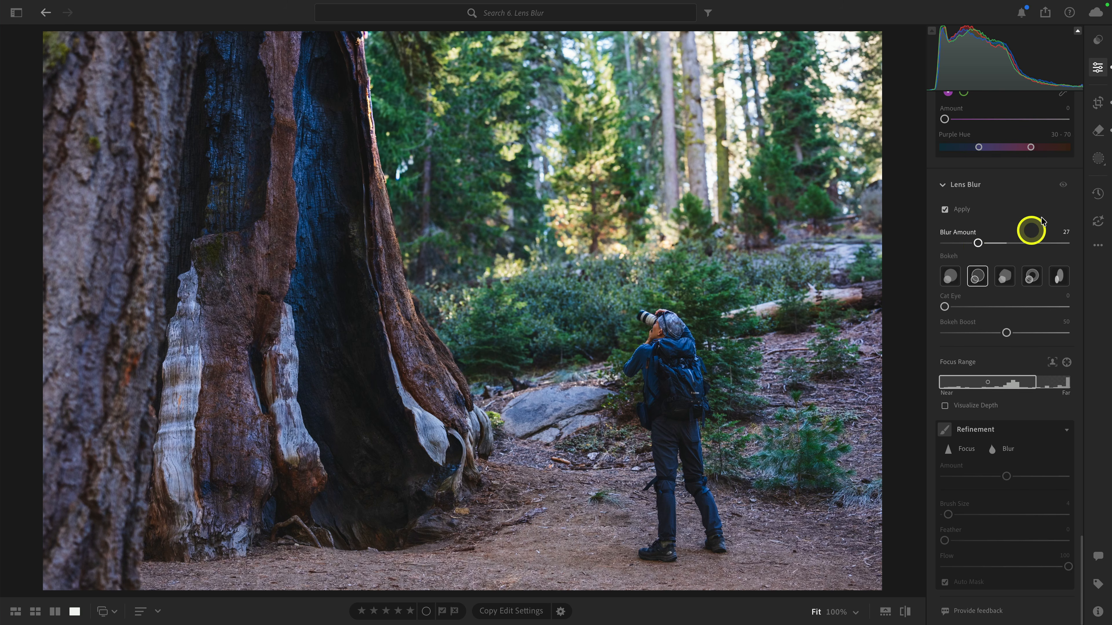
click(1062, 185)
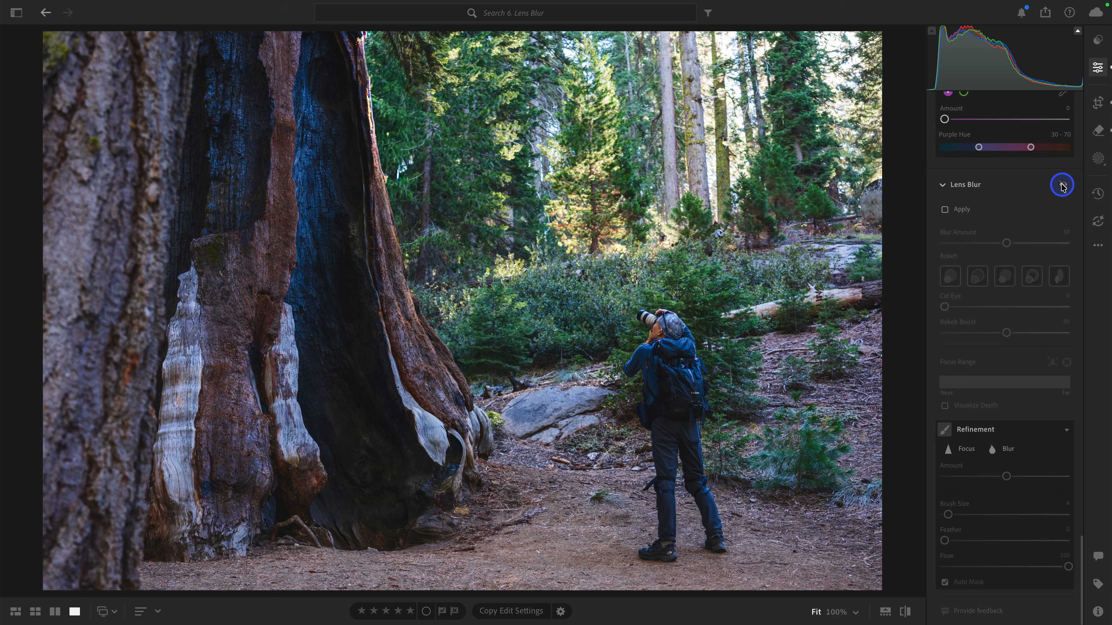